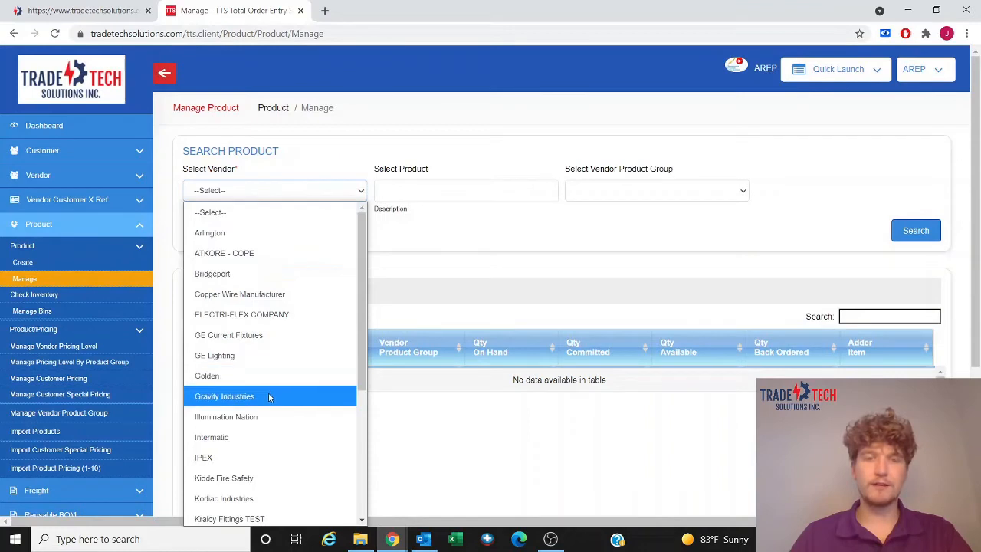
- Search the products of vendor Gravity Industries and open the Gauss product for editing
click(269, 394)
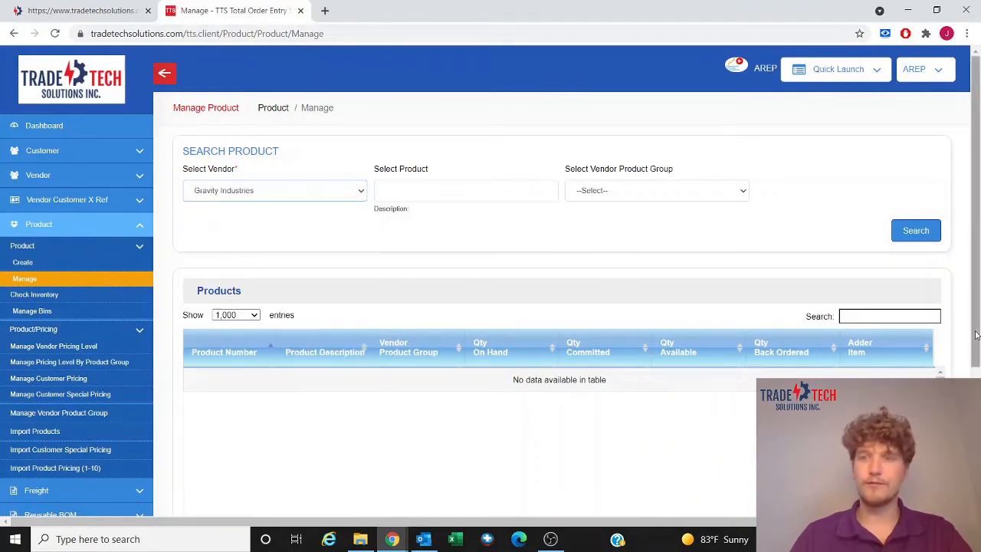
click(917, 232)
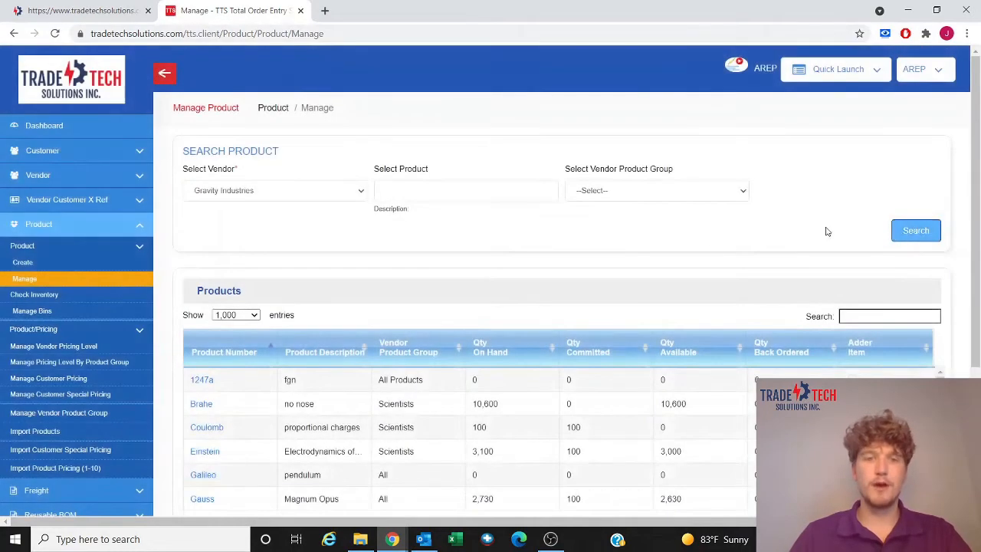
scroll(449, 252, down, 1)
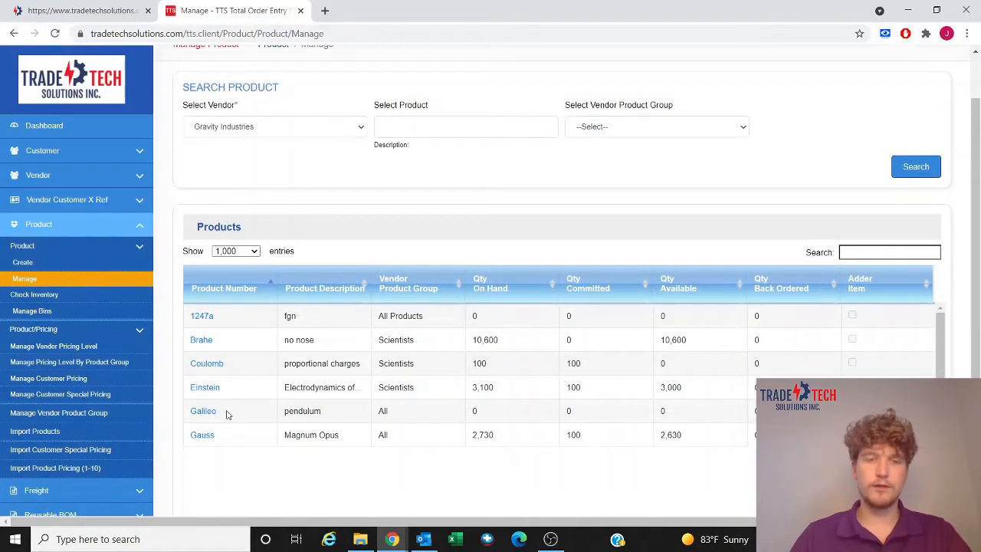
click(206, 436)
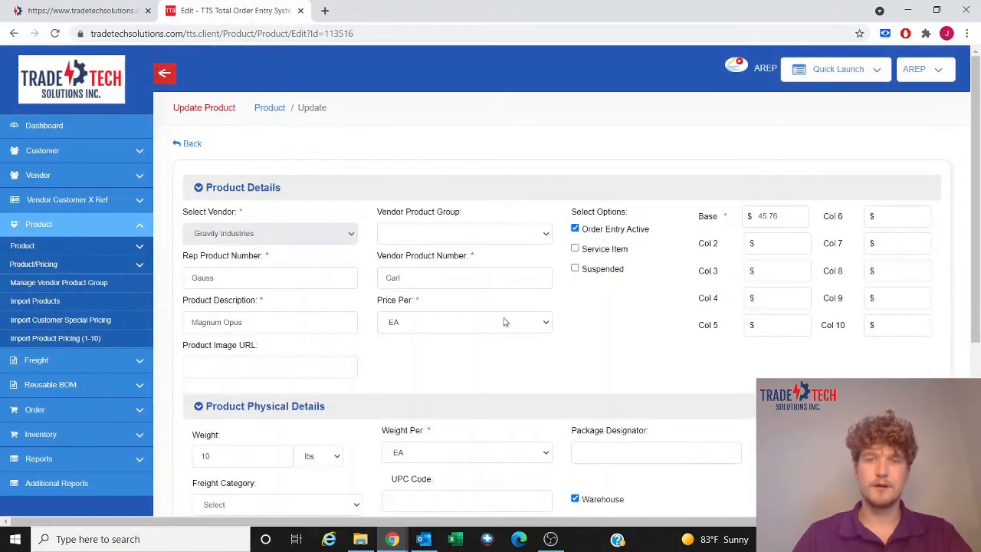
- View the product's inventory bins for the Secondary warehouse and return the warehouse selection to Main
scroll(457, 259, down, 3)
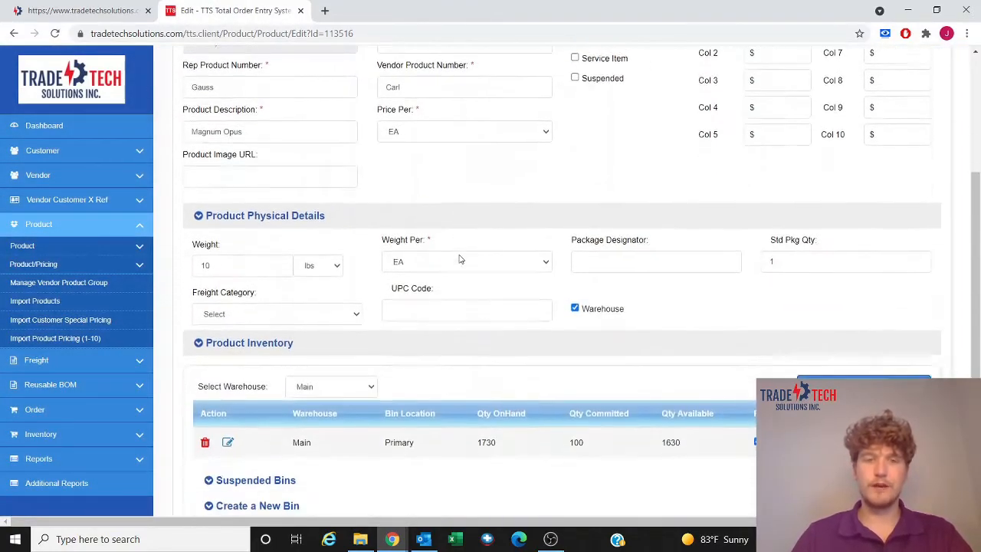
scroll(457, 256, down, 1)
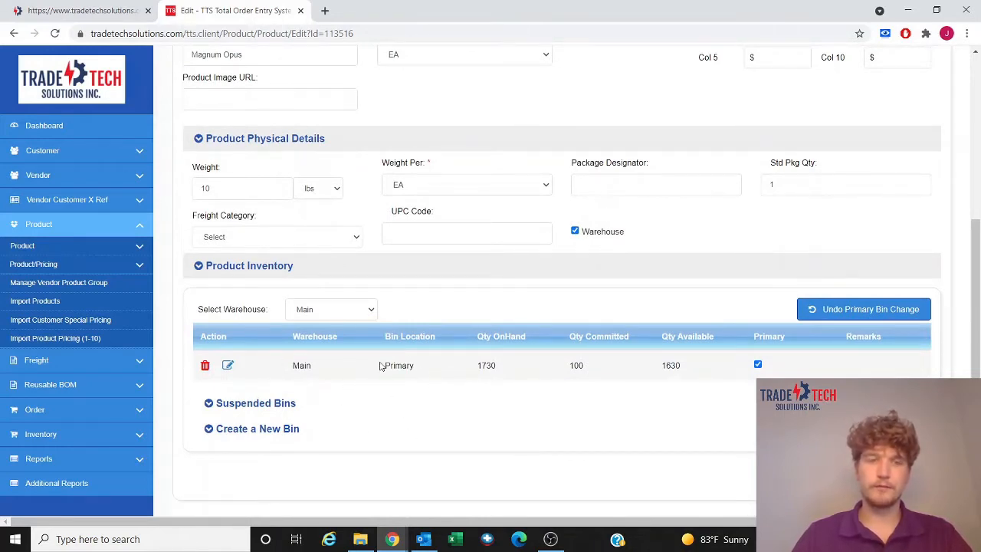
click(337, 314)
click(335, 350)
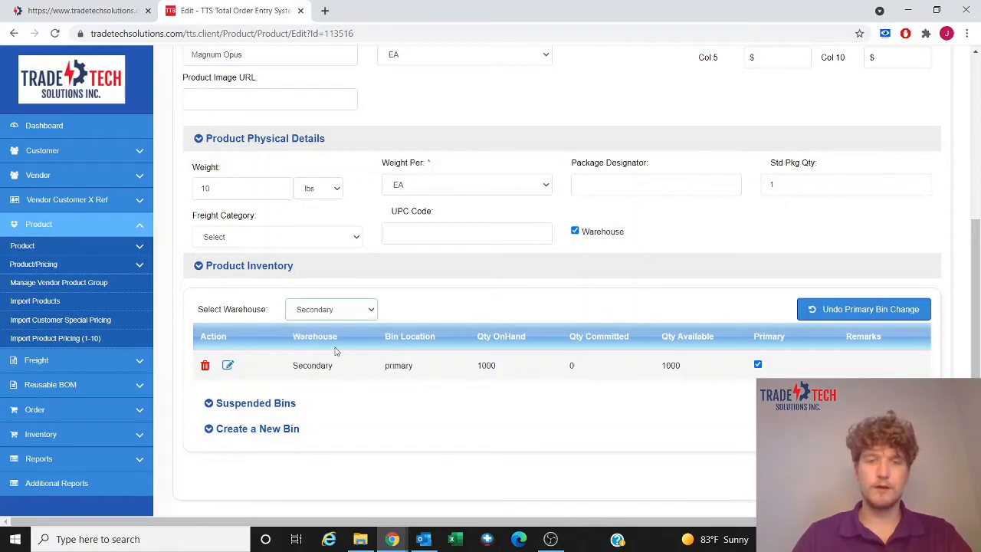
click(327, 316)
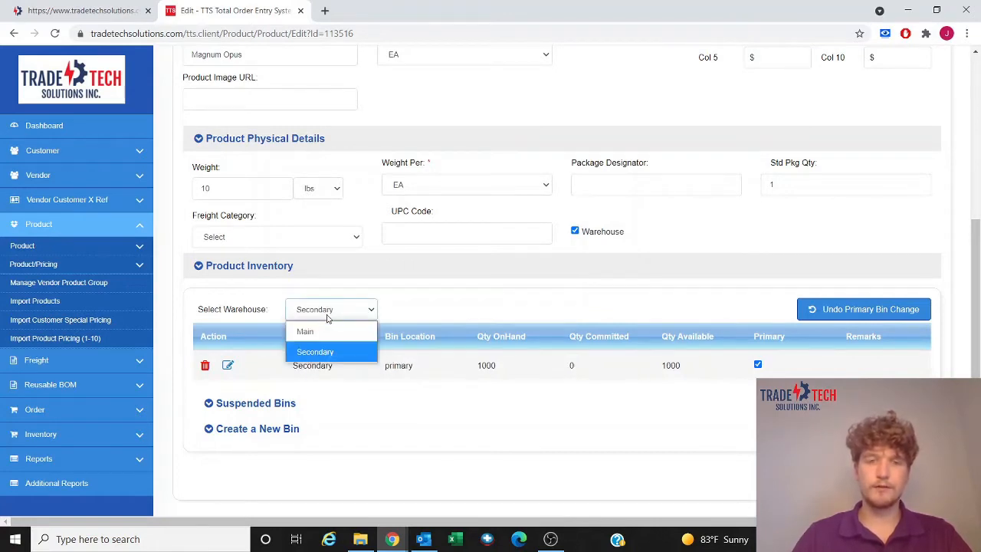
click(328, 329)
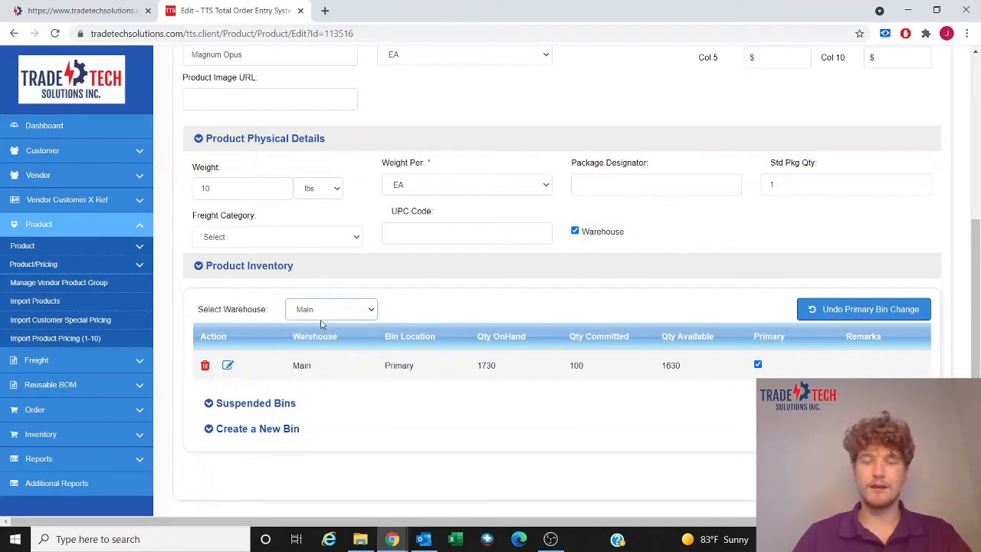
- Expand the product's suspended bins list to examine it and collapse it again
click(220, 402)
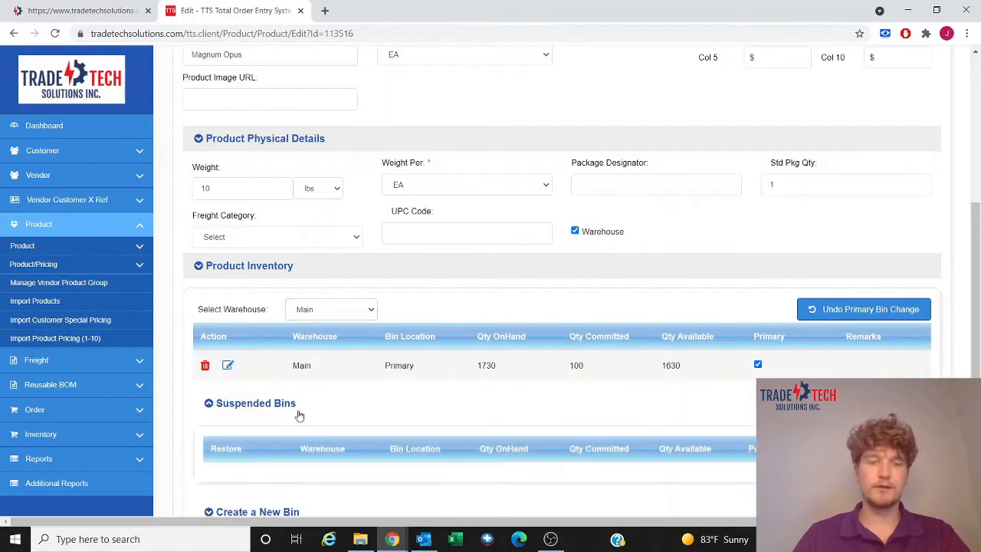
scroll(328, 414, down, 1)
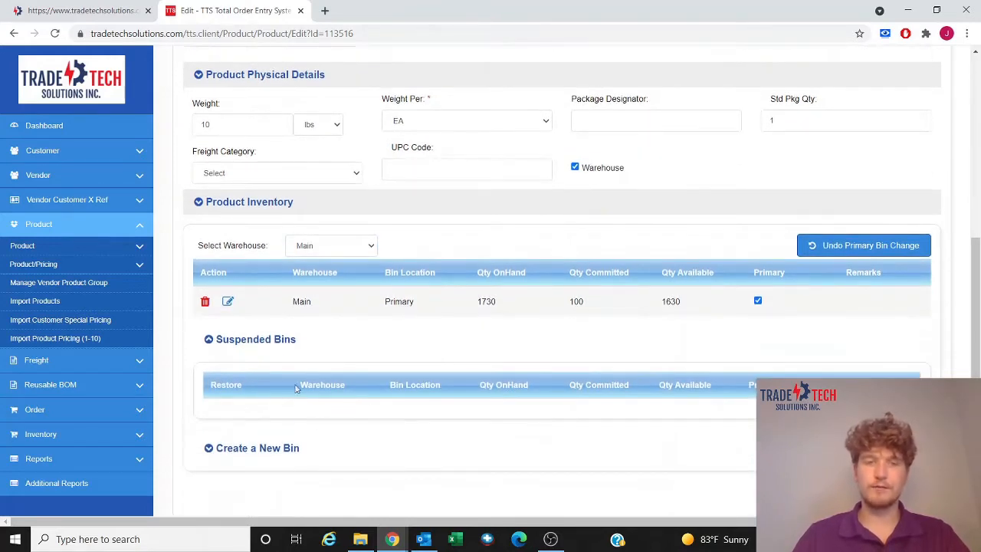
click(218, 339)
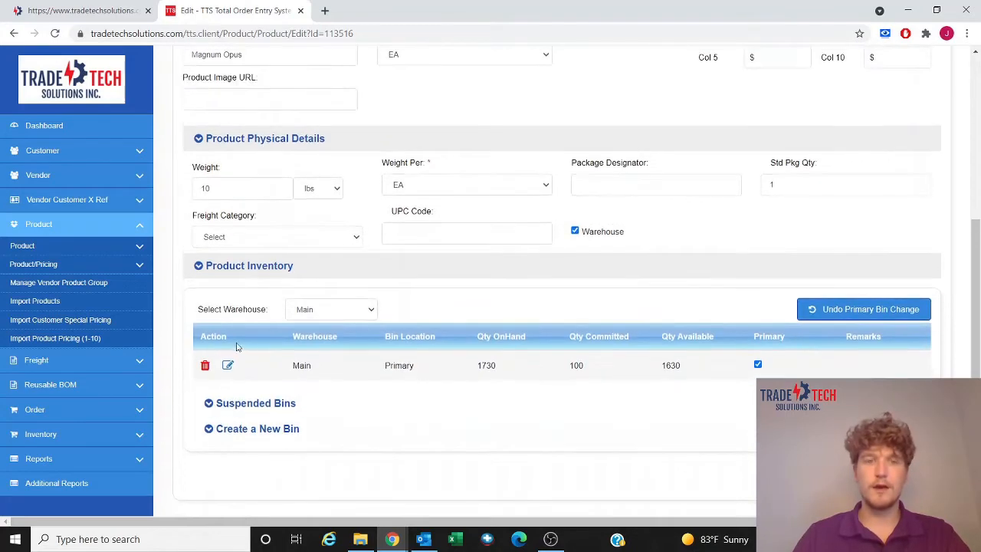
- Create a bin in the Main warehouse with the location "Main warehouse no 2" and save the product
click(283, 431)
scroll(445, 397, down, 2)
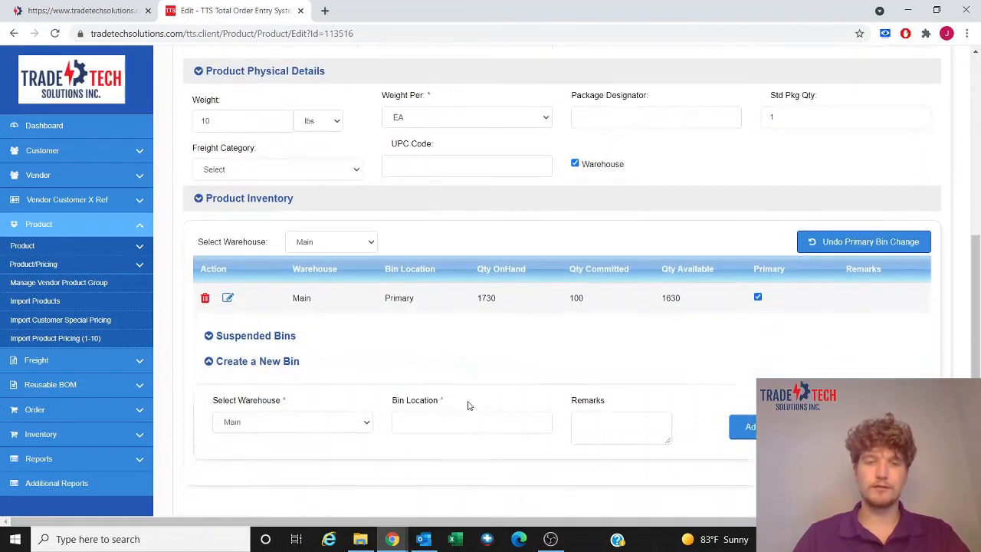
click(441, 388)
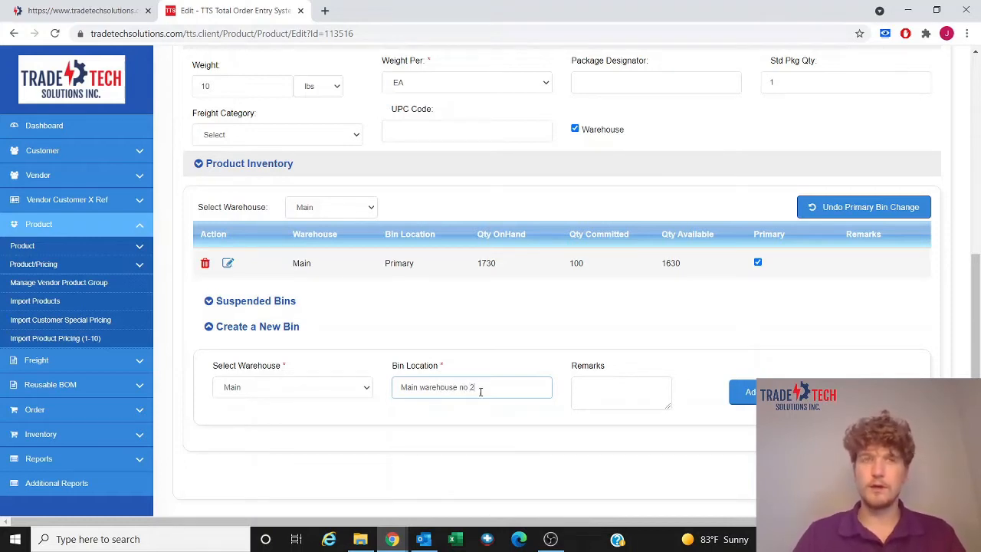
click(741, 391)
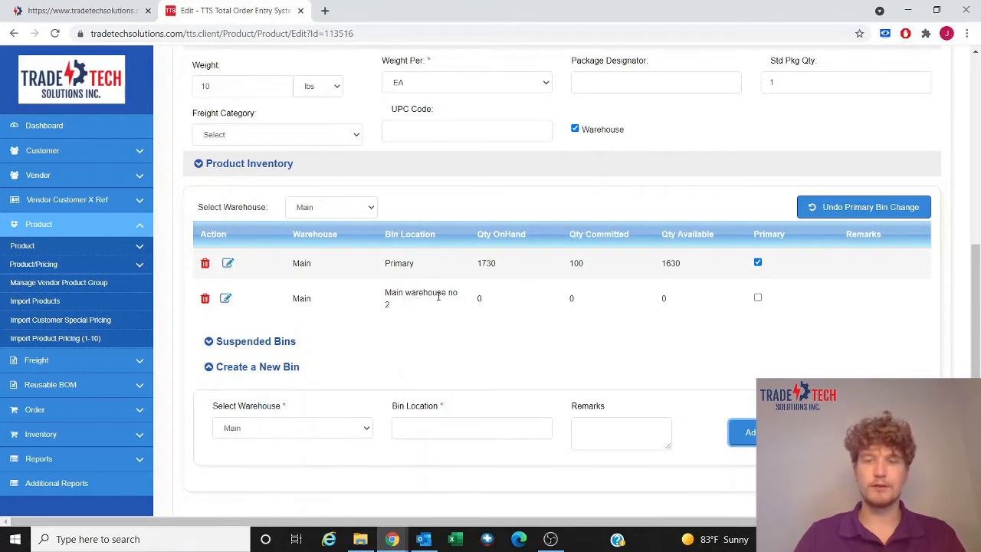
scroll(909, 330, down, 1)
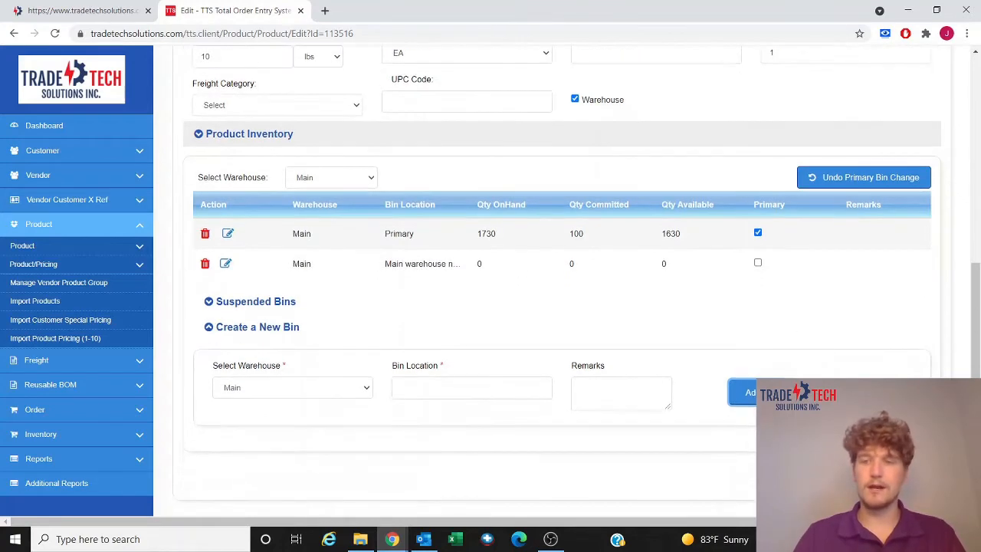
click(904, 476)
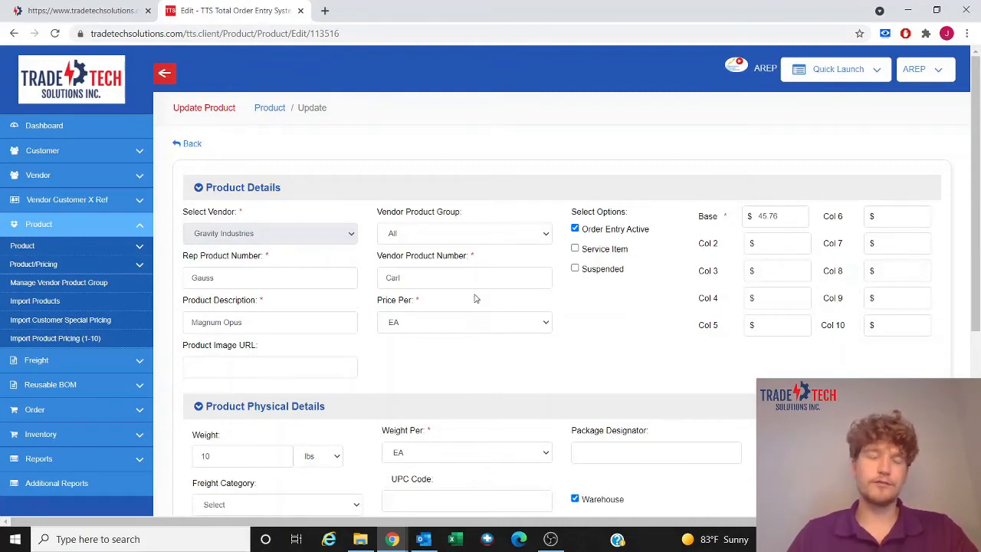
- Open bin management for the Gravity Industries product Gauss
click(114, 246)
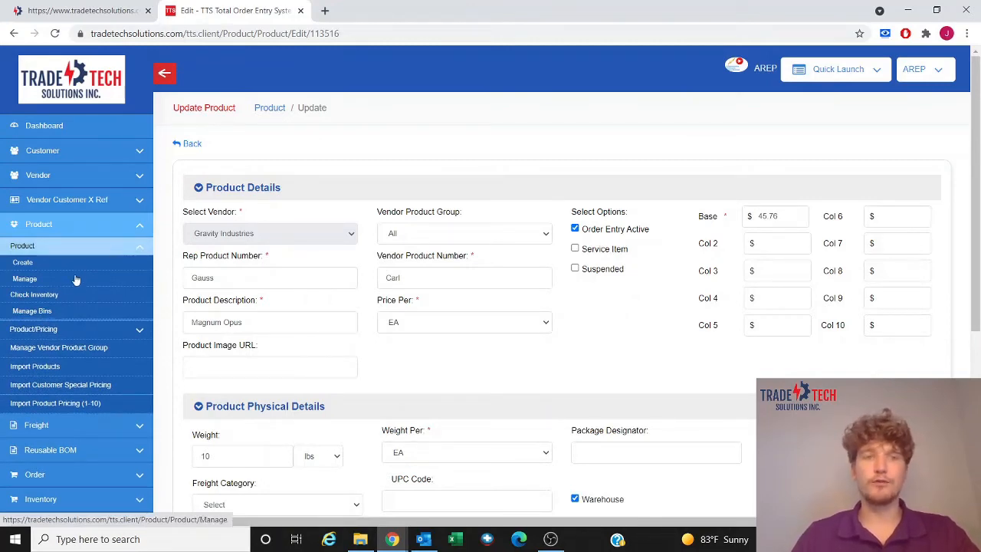
click(46, 311)
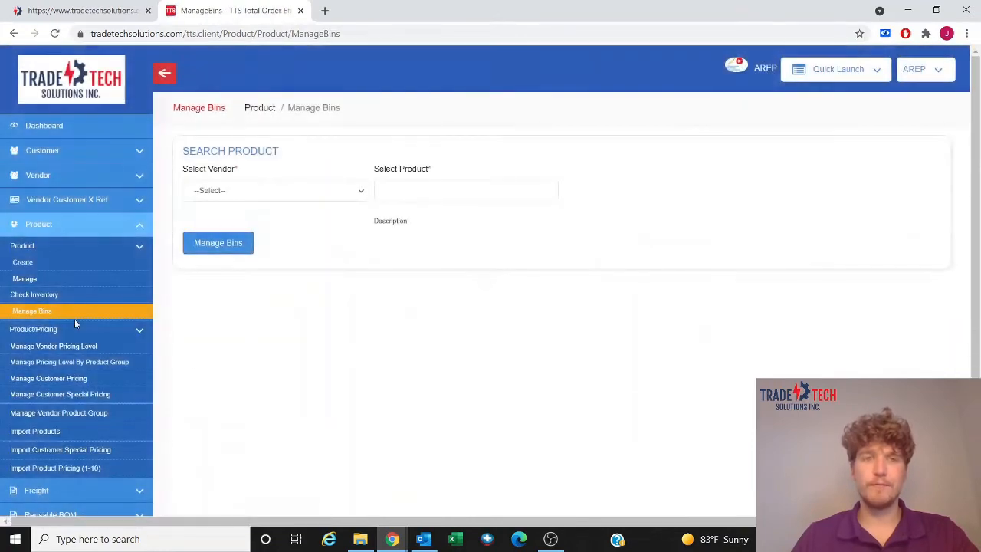
click(306, 192)
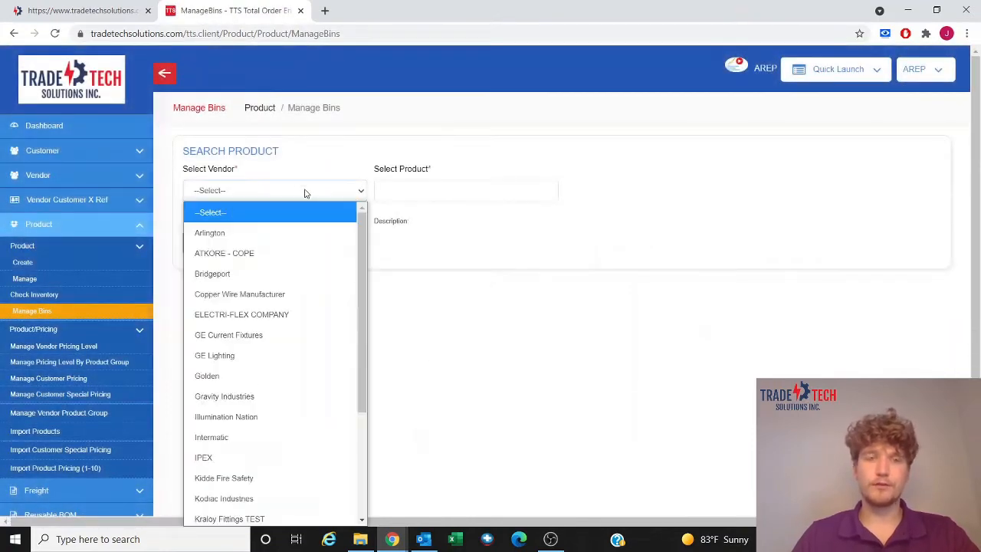
click(247, 398)
click(449, 190)
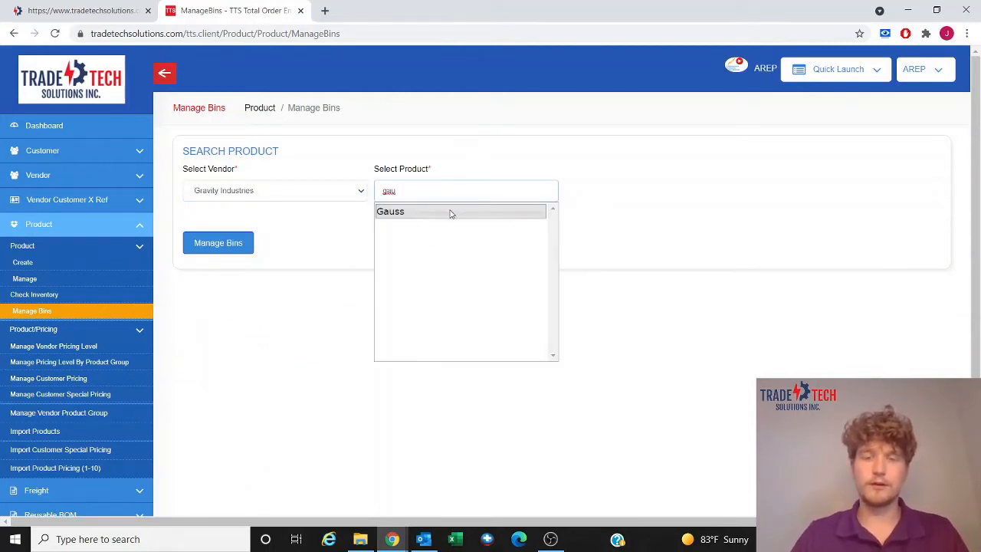
click(451, 212)
click(232, 252)
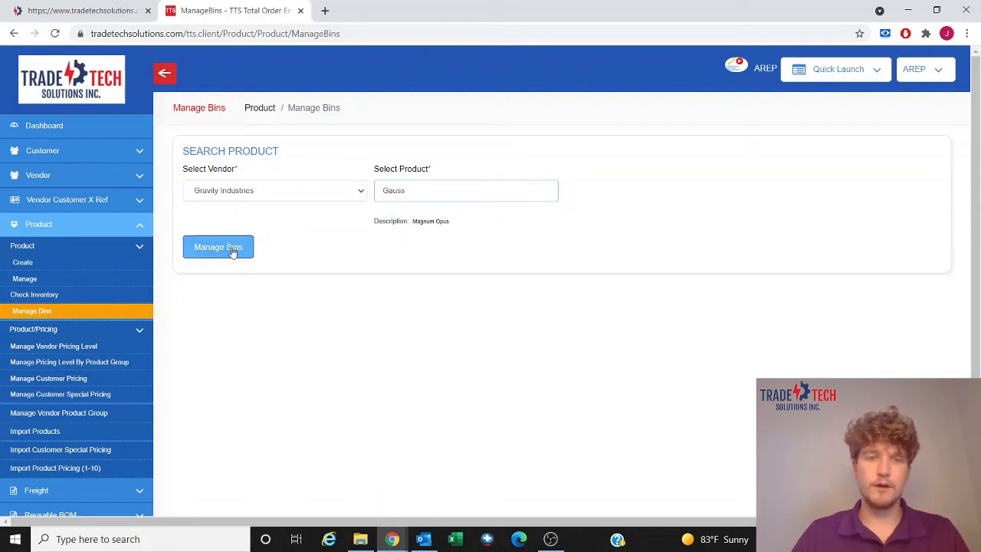
click(232, 251)
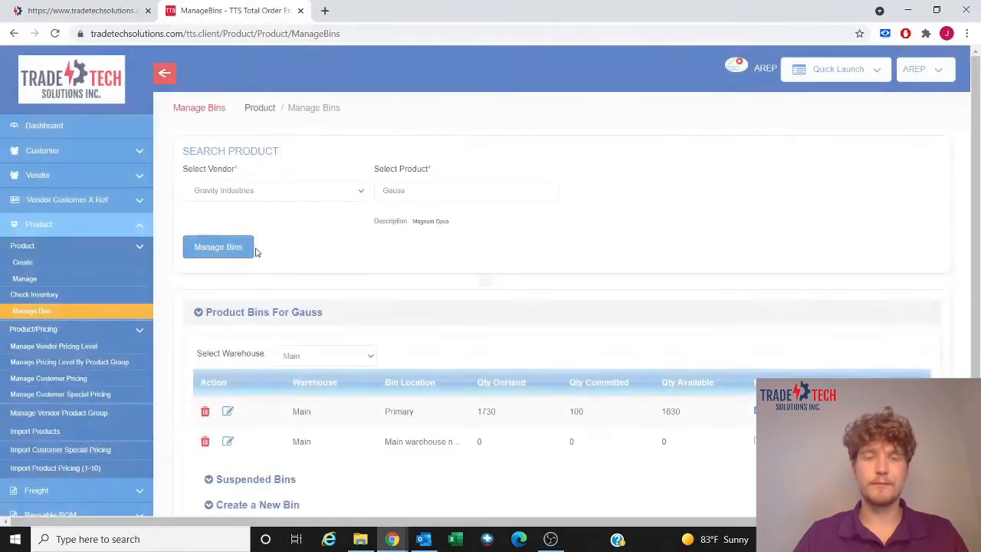
- Review Gauss's suspended bins, its bins in the Secondary and Main warehouses, and the form for creating a bin
scroll(527, 226, down, 1)
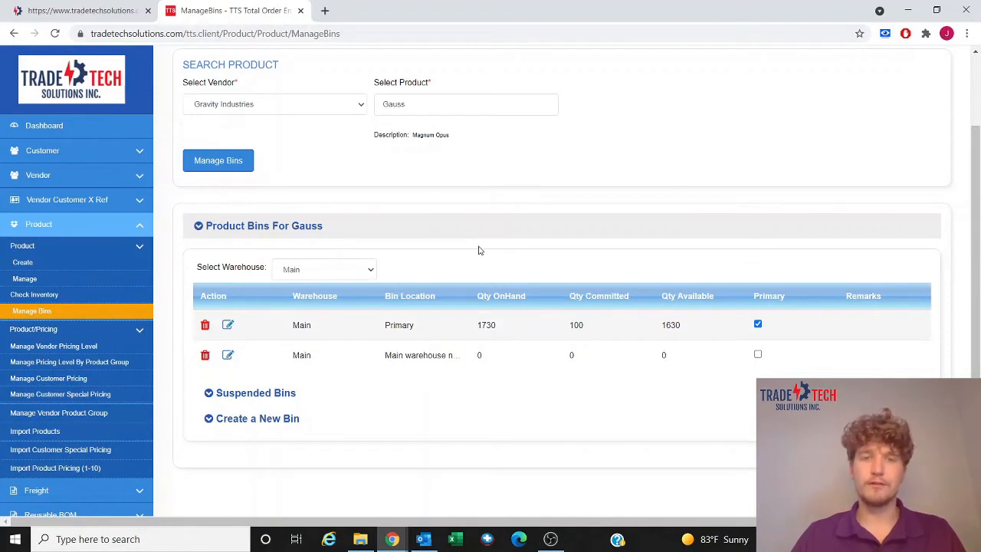
click(265, 396)
click(265, 396)
click(345, 271)
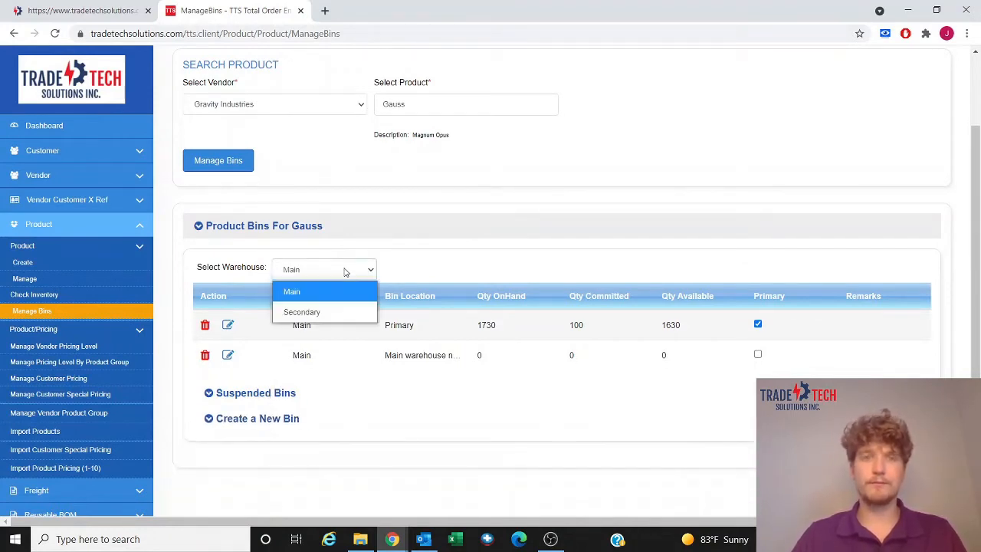
click(329, 308)
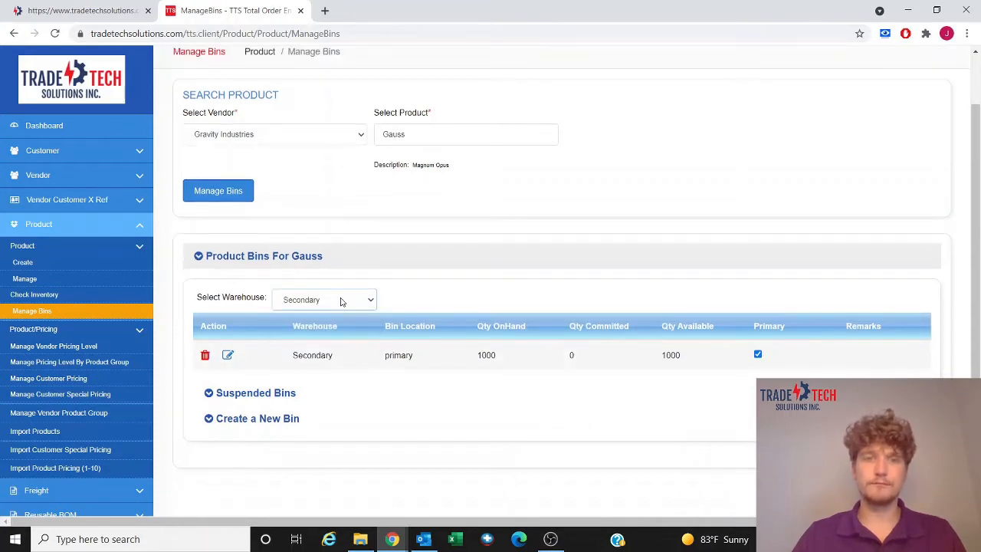
click(340, 301)
click(334, 319)
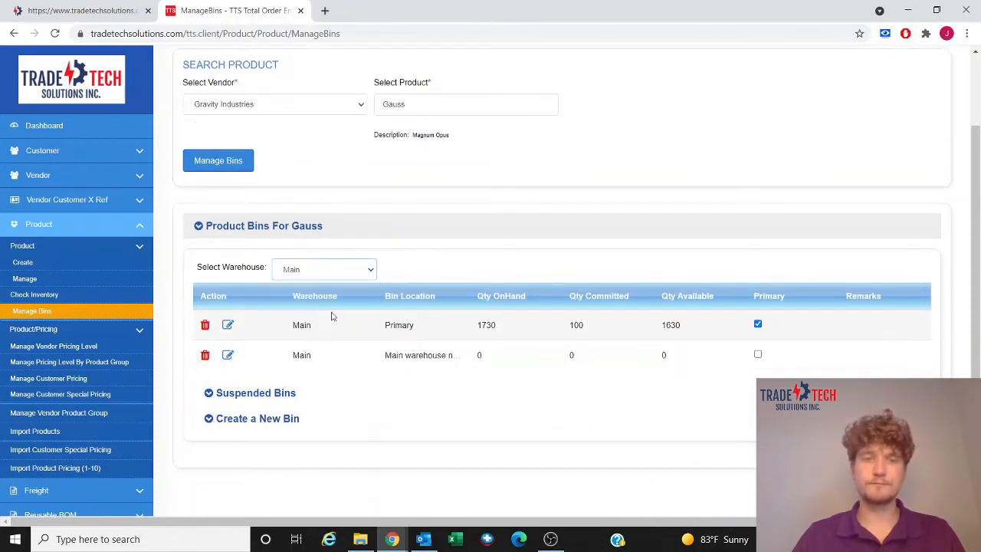
click(283, 420)
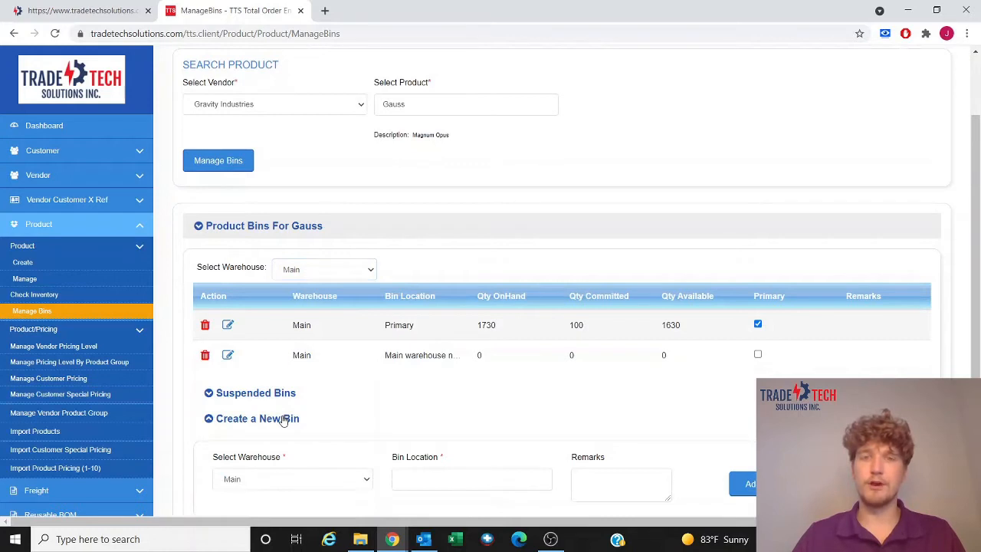
click(284, 420)
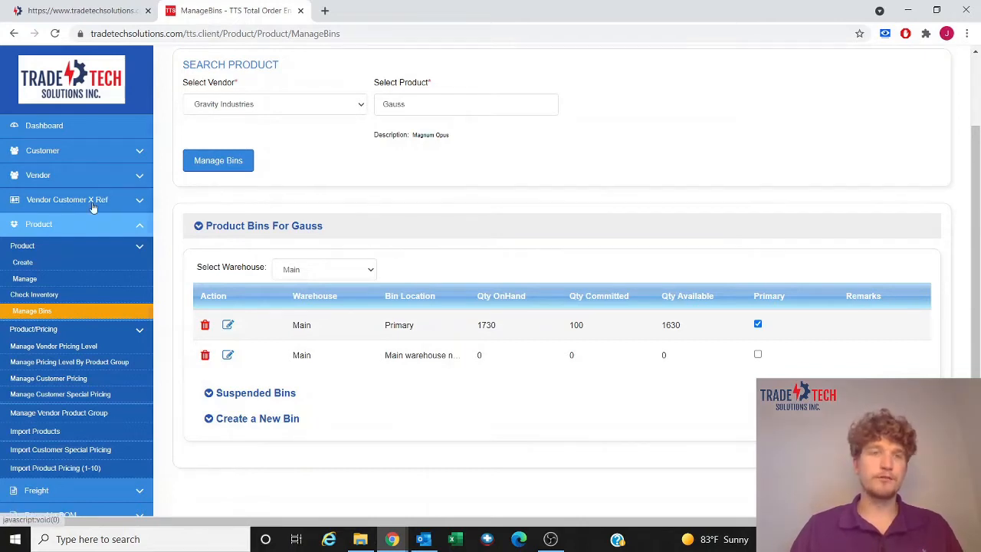
- Open the form for creating an inventory receipt
scroll(101, 256, down, 1)
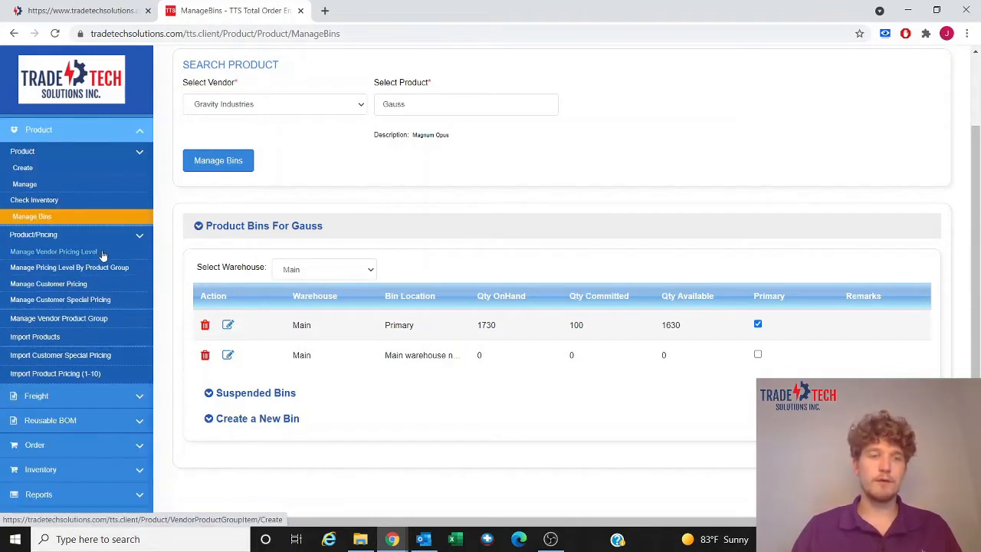
click(81, 469)
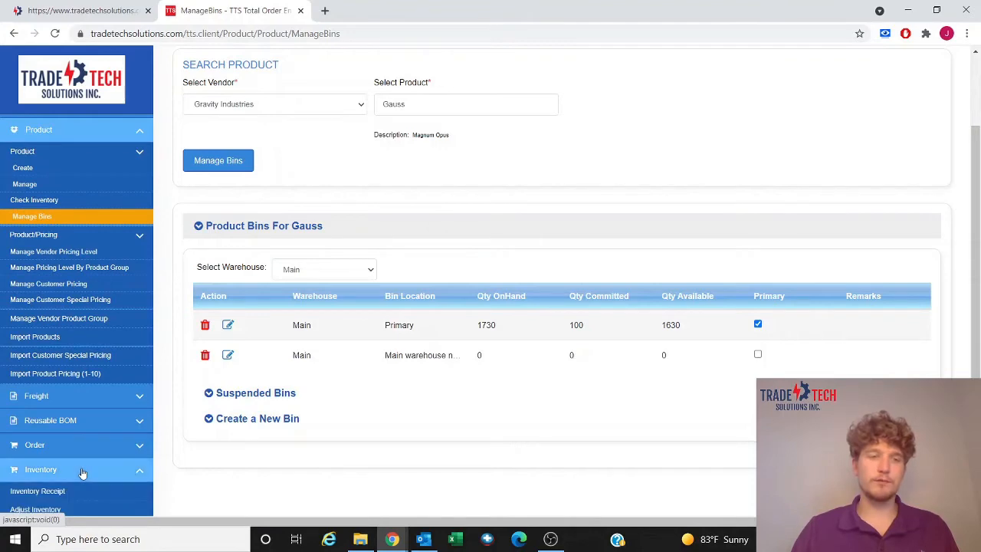
scroll(80, 469, down, 1)
click(61, 417)
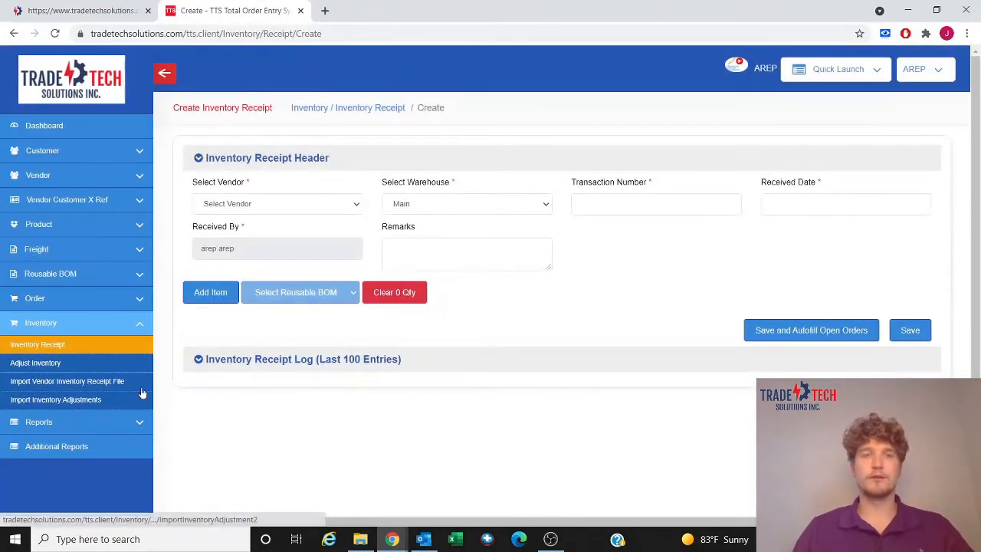
- Fill in the receipt header with vendor Gravity Industries, transaction number 235323e23r24 and received date 06/18/2021
click(337, 206)
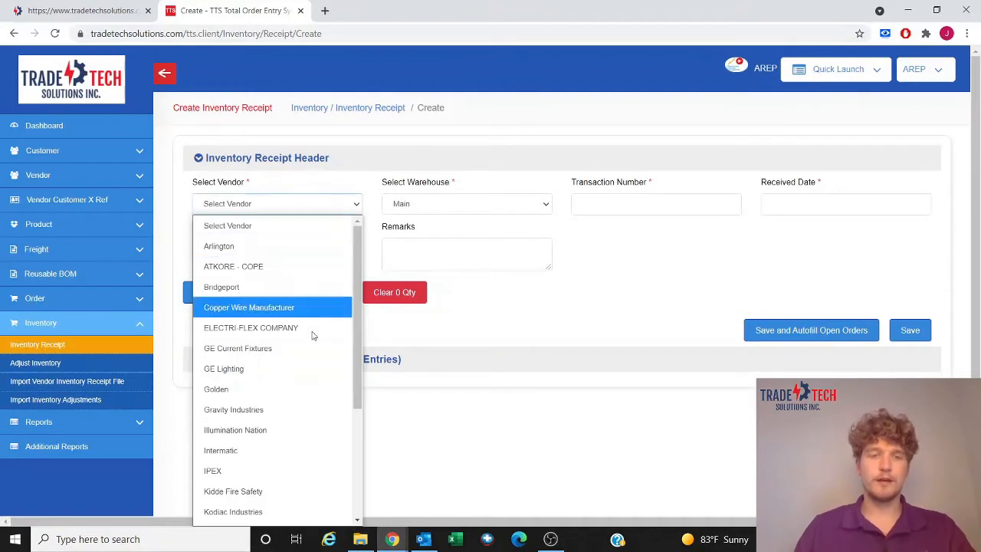
click(300, 407)
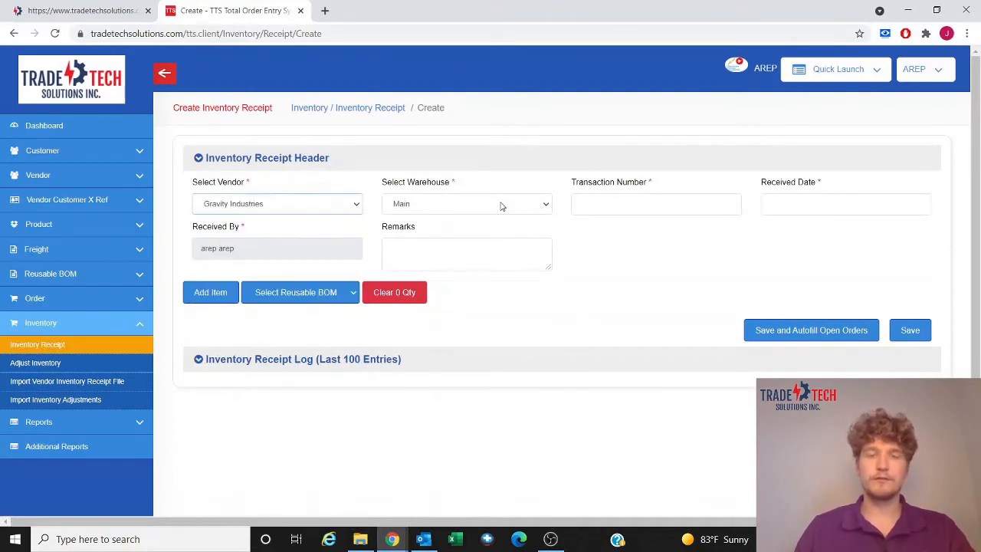
click(603, 215)
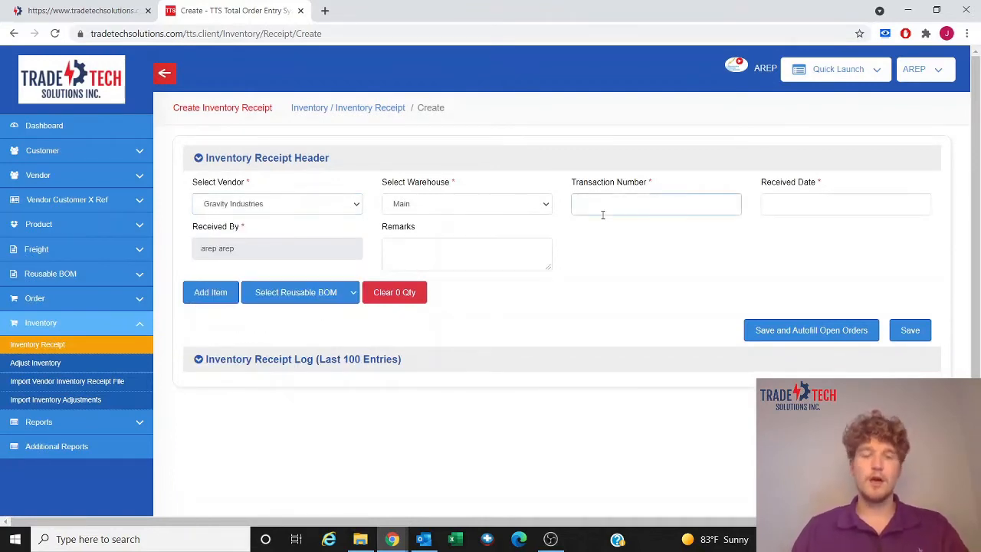
text(235323e23r24)
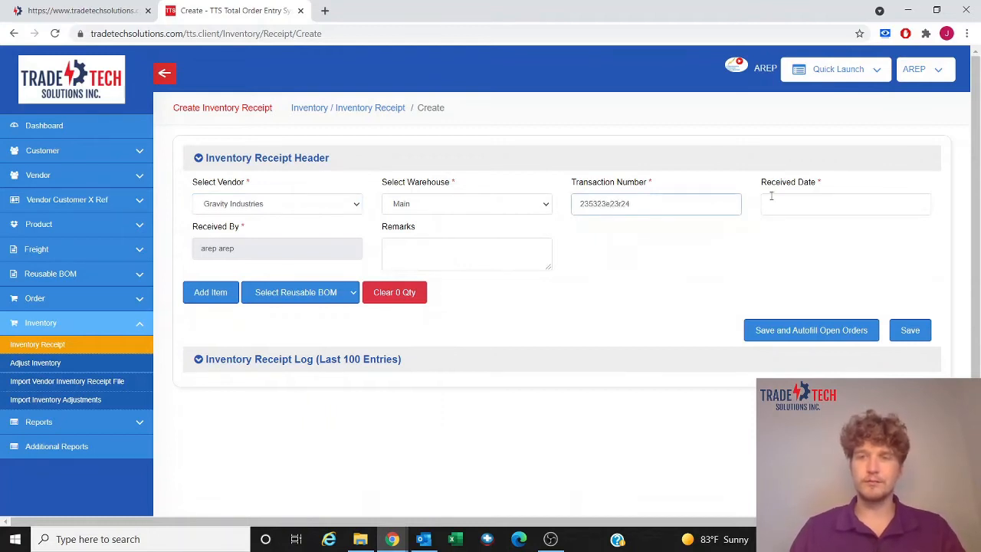
click(771, 196)
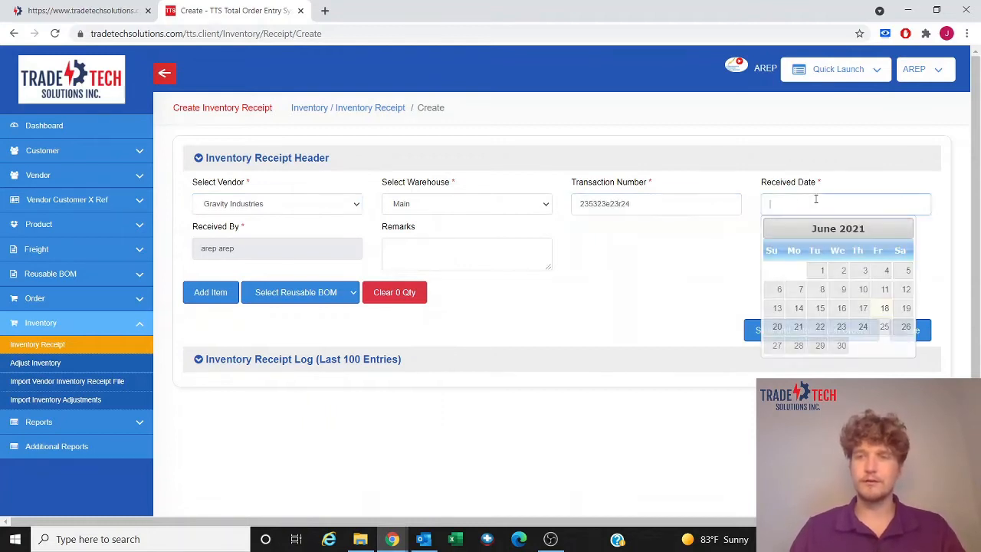
click(885, 308)
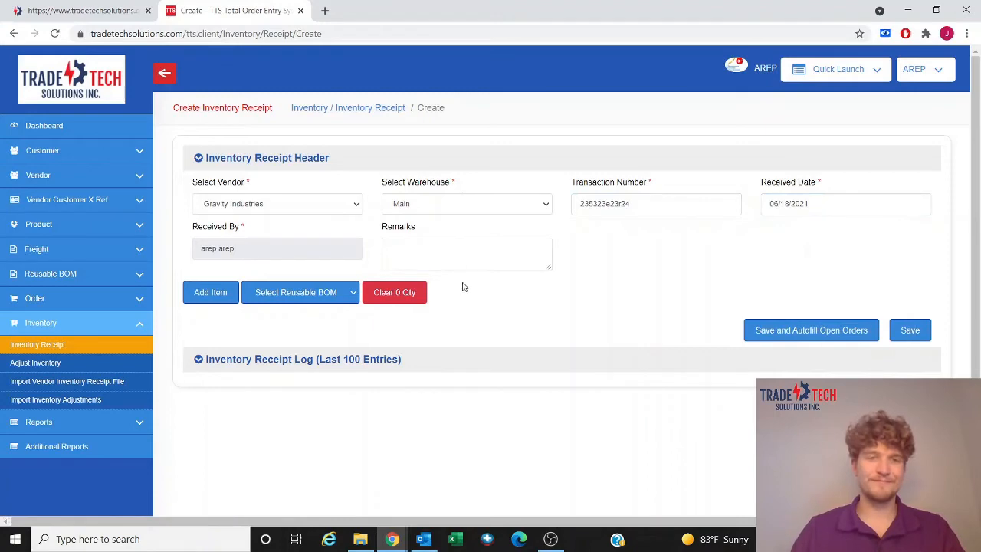
- Start a receipt item for the product Gauss and create a bin named "Inventoryreciptbin" for it
click(217, 292)
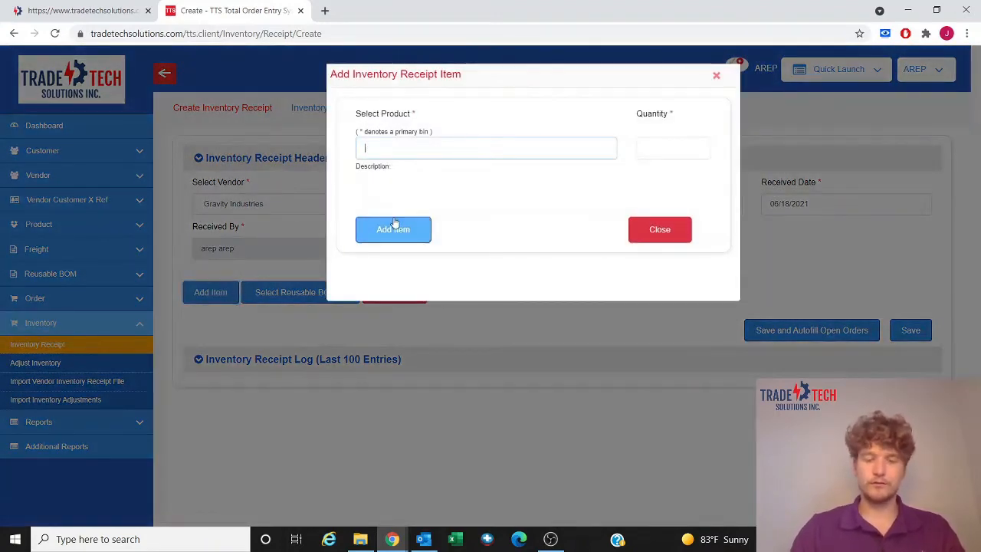
text(gau)
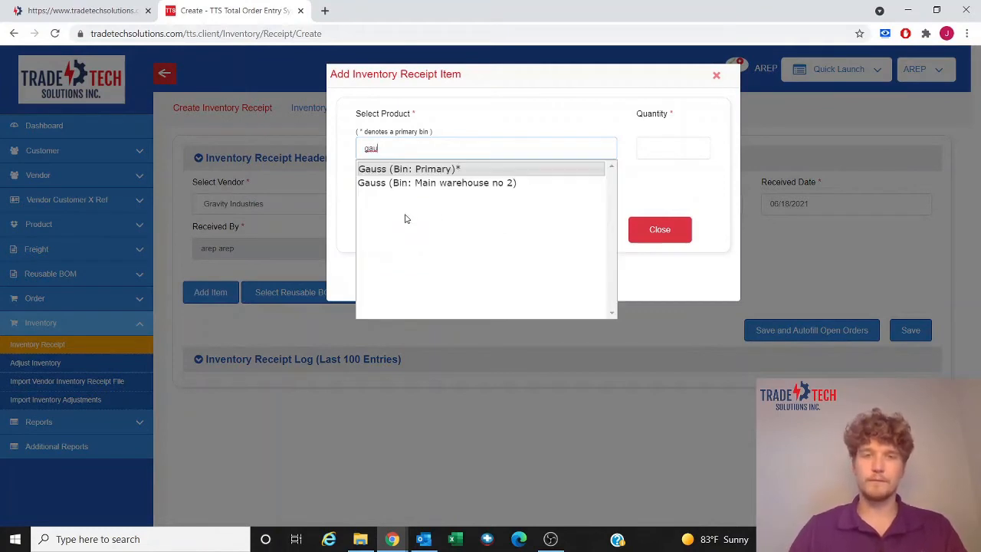
click(455, 170)
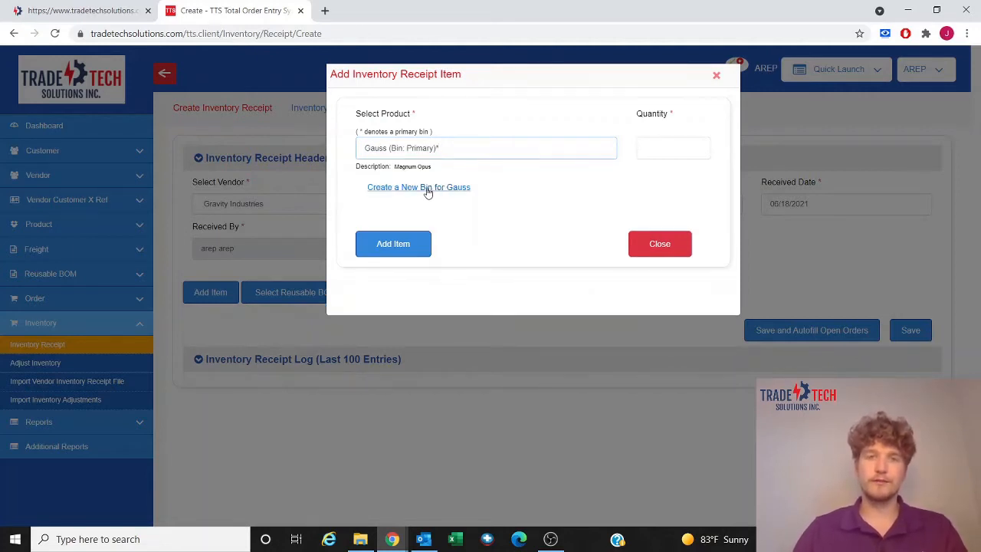
click(427, 191)
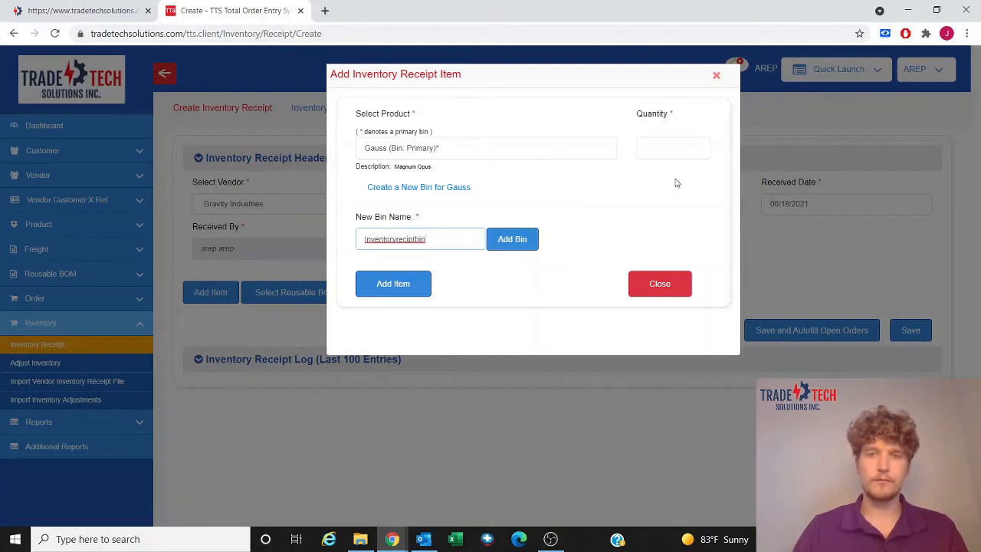
click(525, 241)
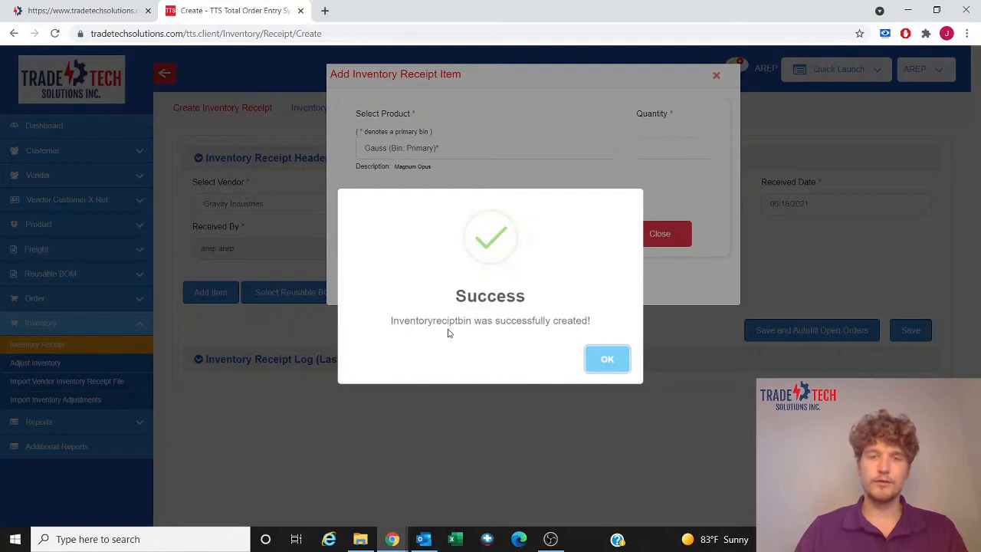
click(607, 360)
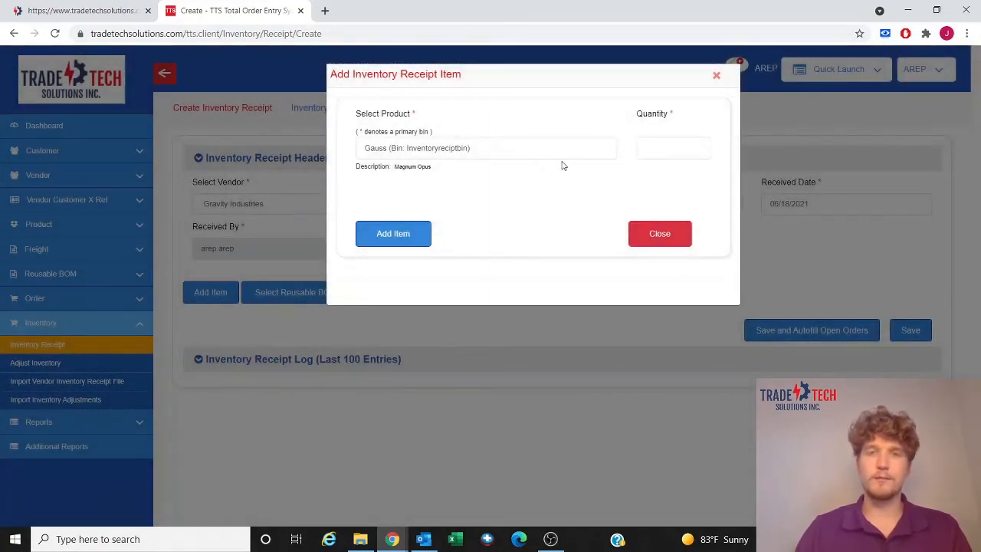
- Add the Gauss item with quantity 100 to the receipt, then save it and autofill open orders
click(668, 152)
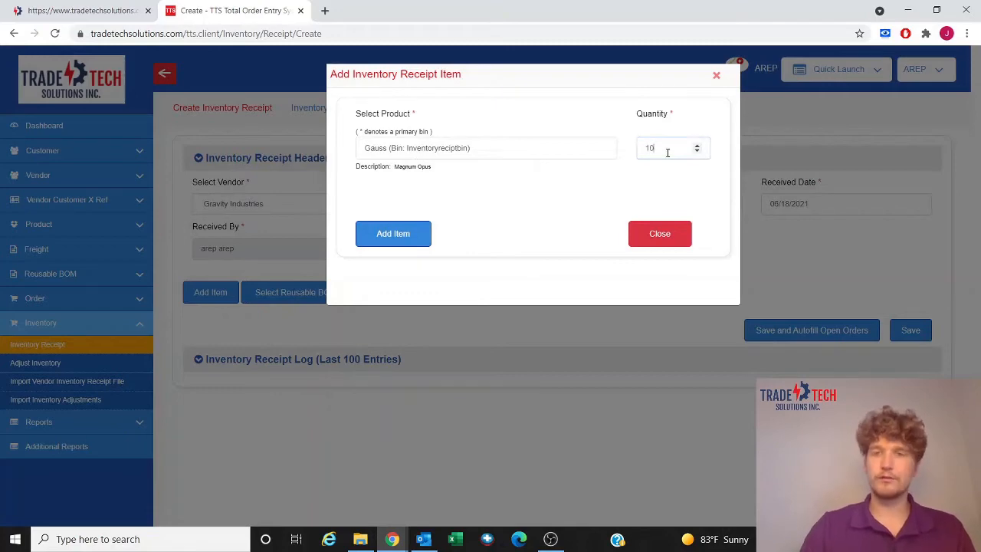
click(387, 236)
click(660, 230)
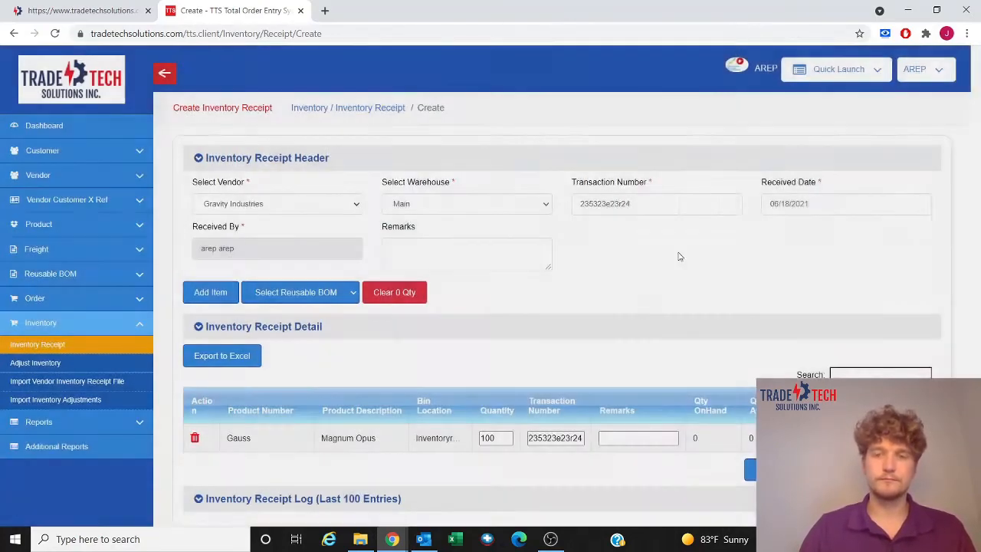
scroll(637, 290, down, 1)
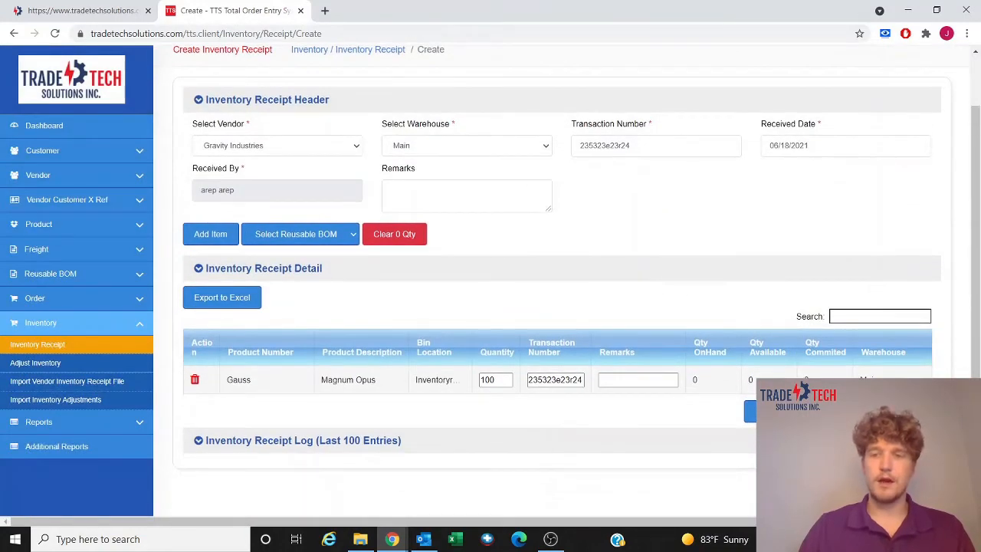
click(747, 414)
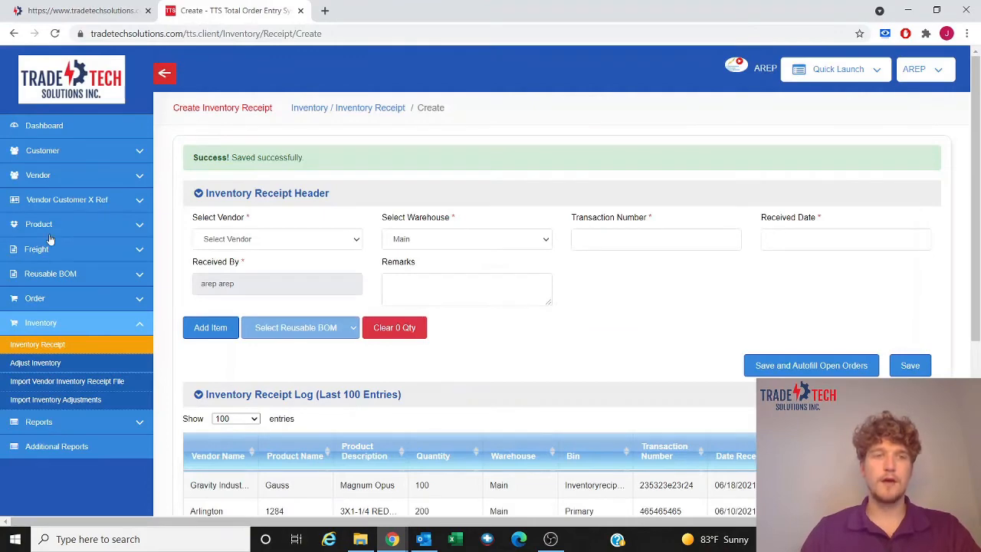
- Open bin management for the Gravity Industries product Gauss and check its bins and quantities in the Main warehouse
click(50, 236)
click(53, 248)
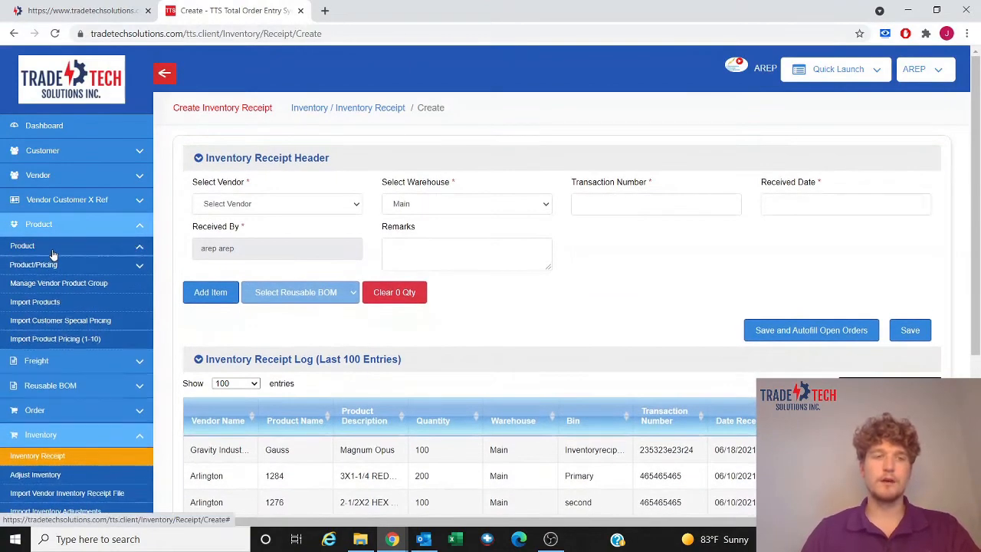
click(54, 311)
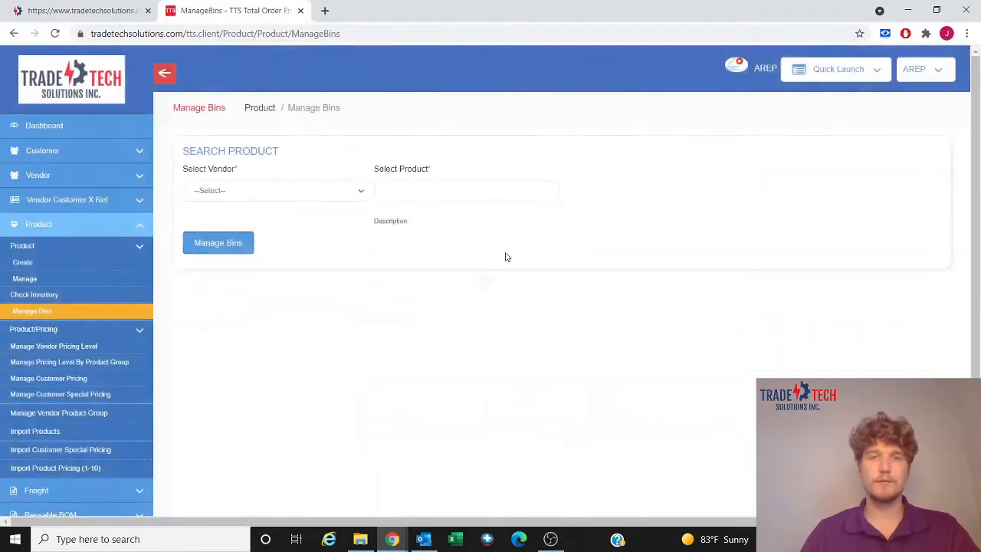
click(335, 196)
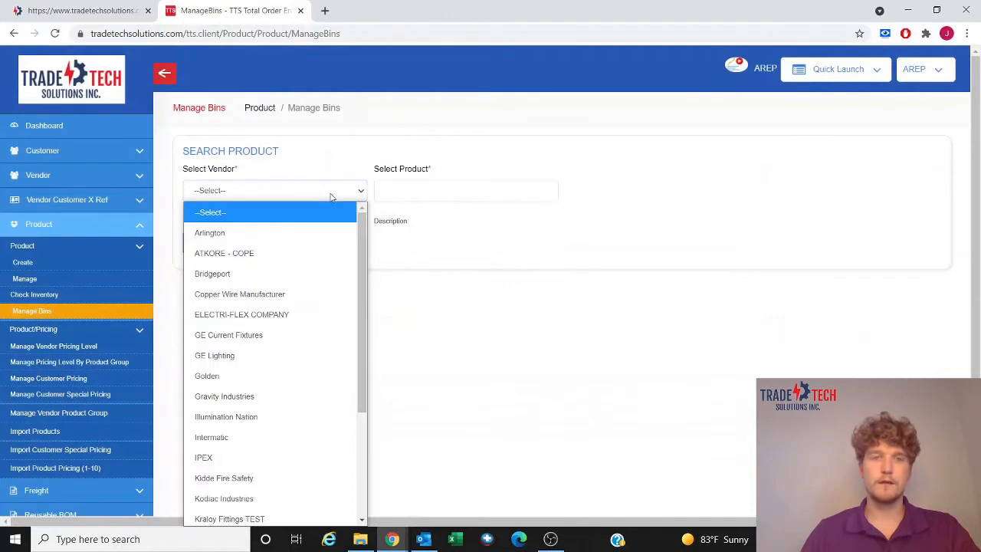
click(277, 395)
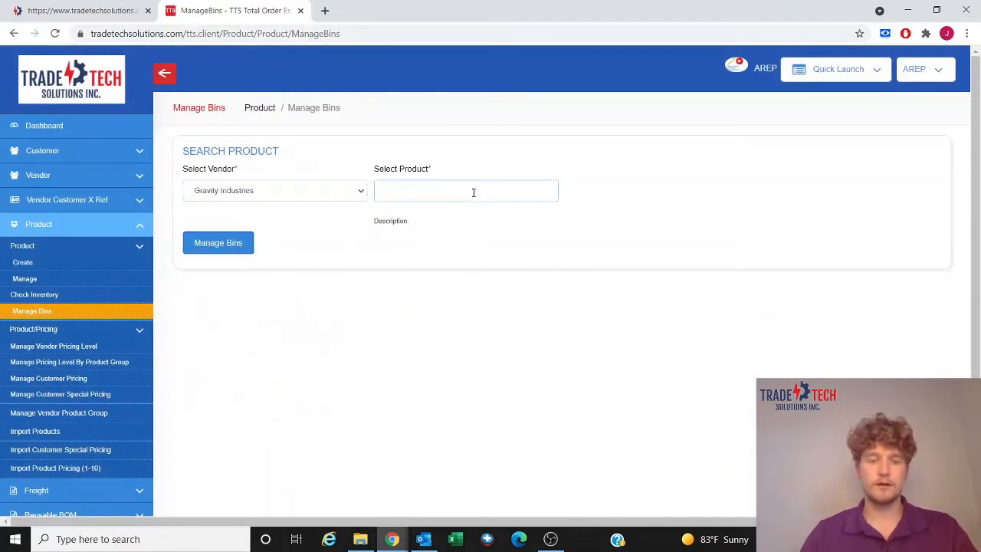
text(uss)
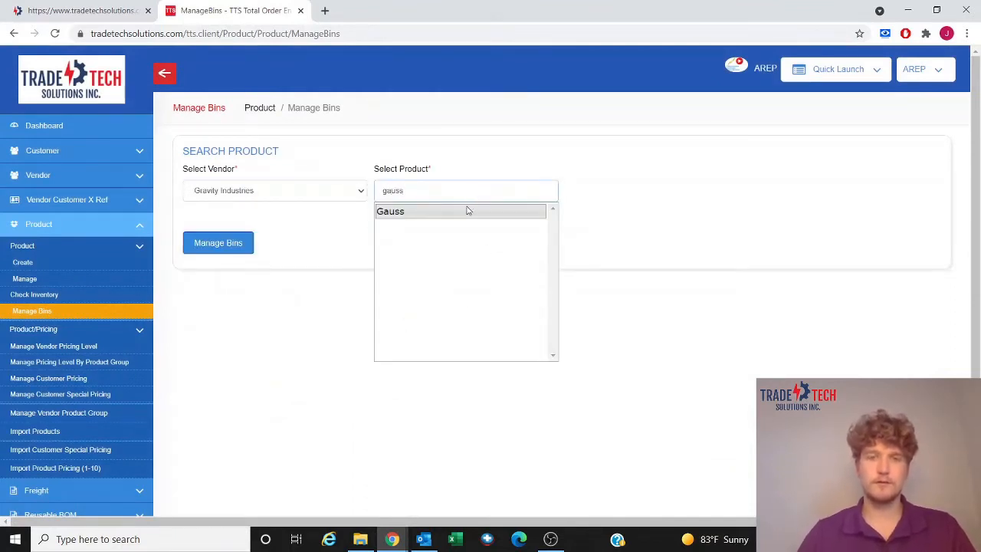
click(469, 211)
click(250, 247)
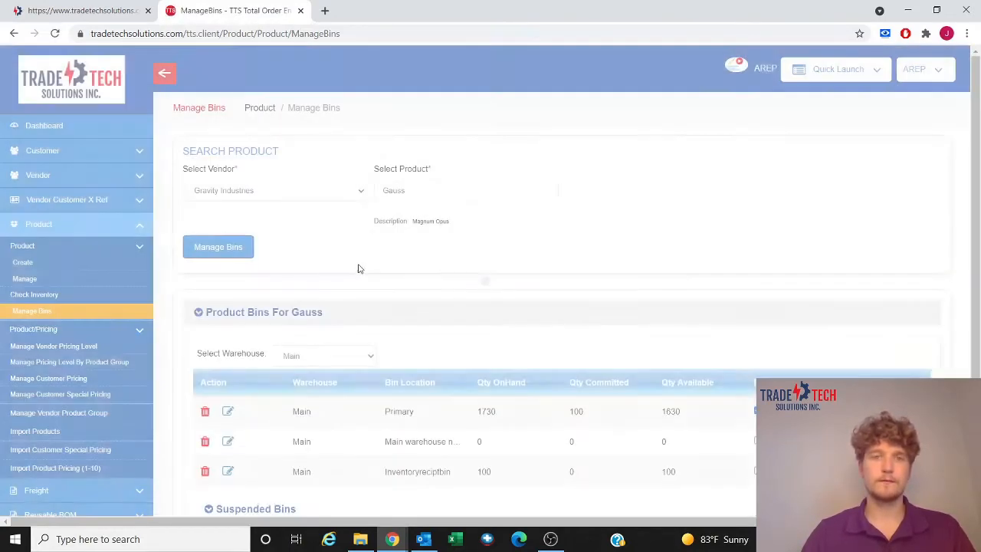
scroll(368, 280, down, 2)
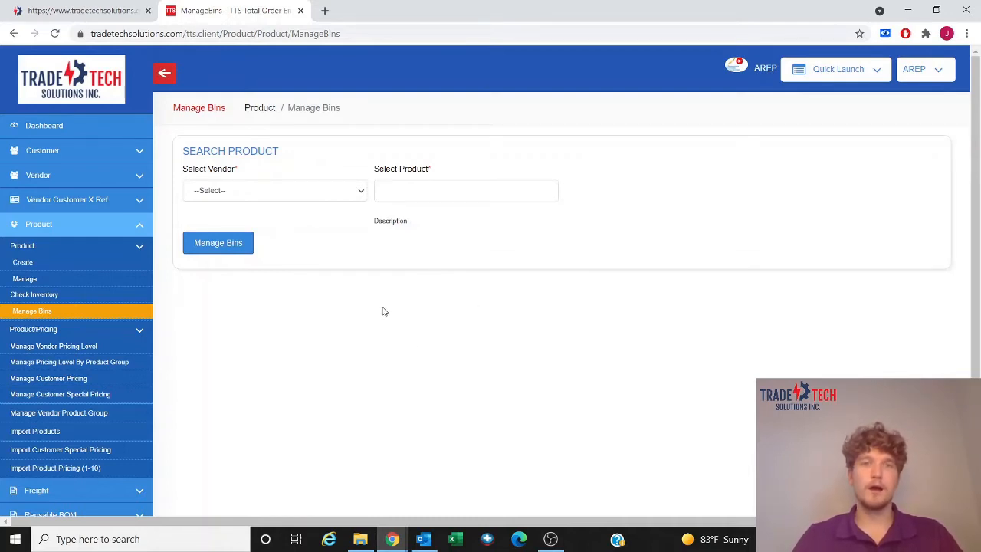
- Open the Gravity Industries vendor record for editing and go to its warehousing settings
click(74, 183)
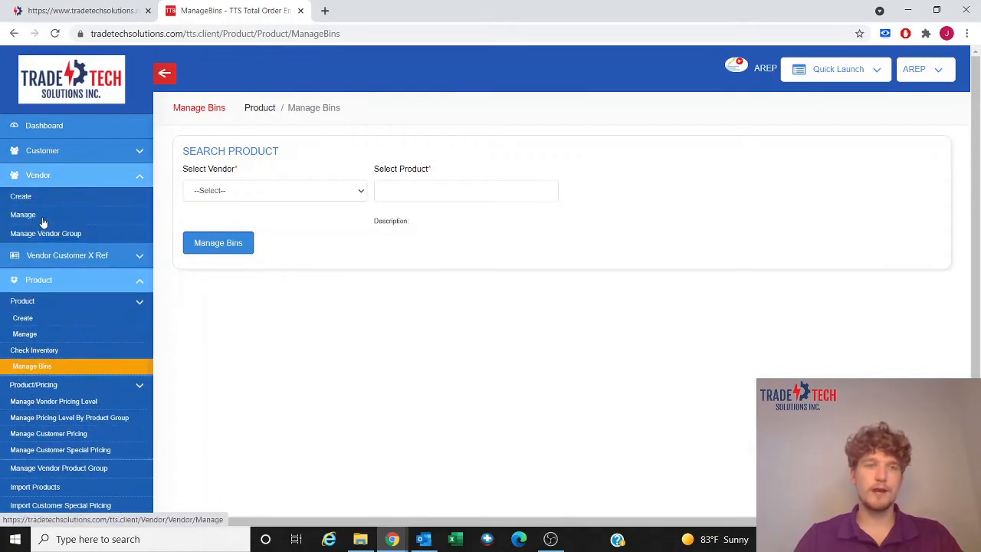
click(42, 218)
scroll(345, 335, down, 1)
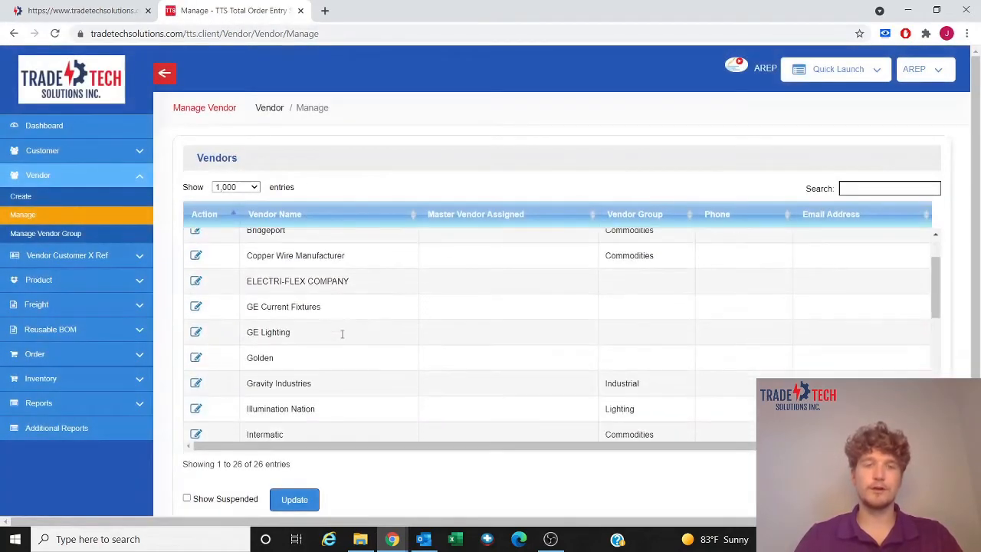
click(197, 384)
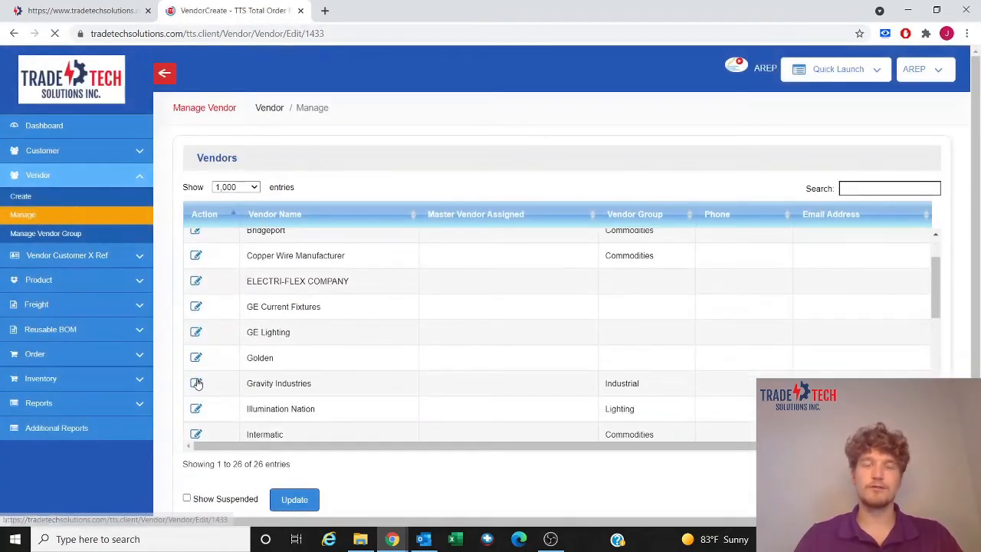
scroll(486, 342, down, 2)
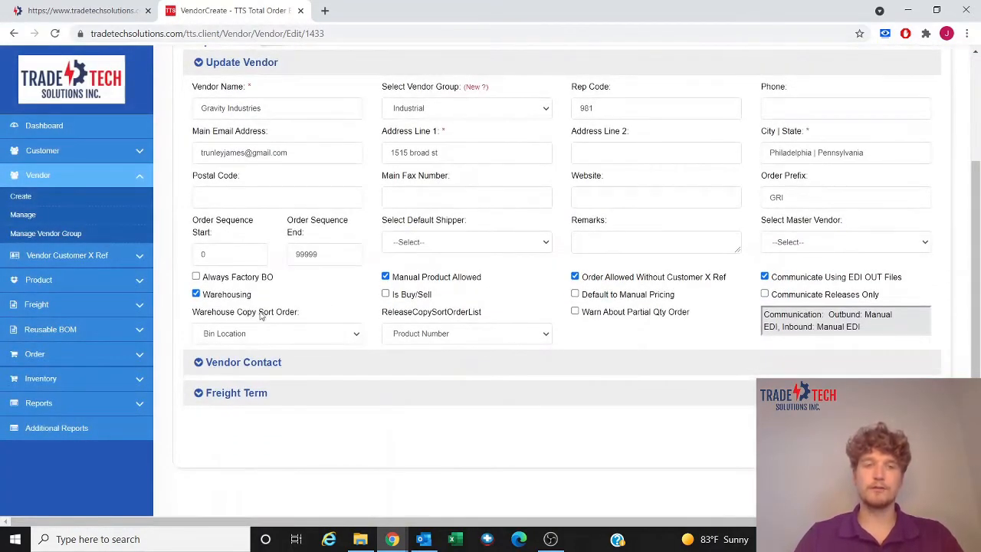
- Review the vendor's copy sort order options, keeping Bin Location for the warehouse copy and Product Number for the release copy
click(321, 335)
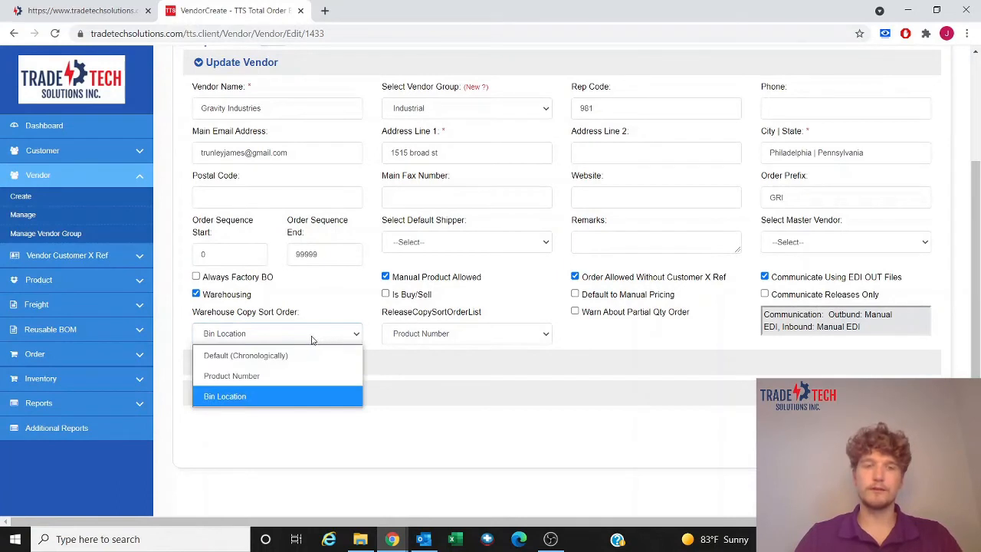
click(268, 397)
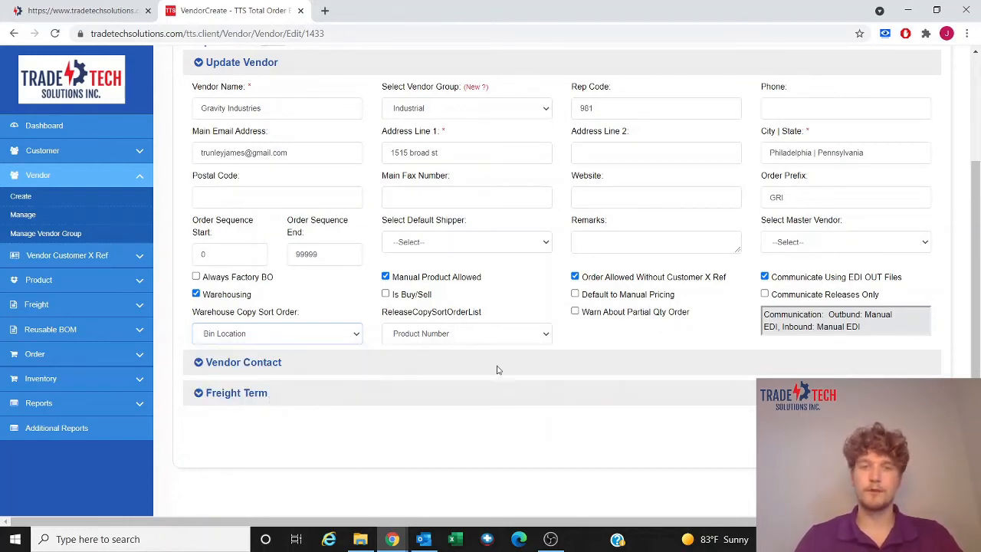
click(460, 340)
click(460, 339)
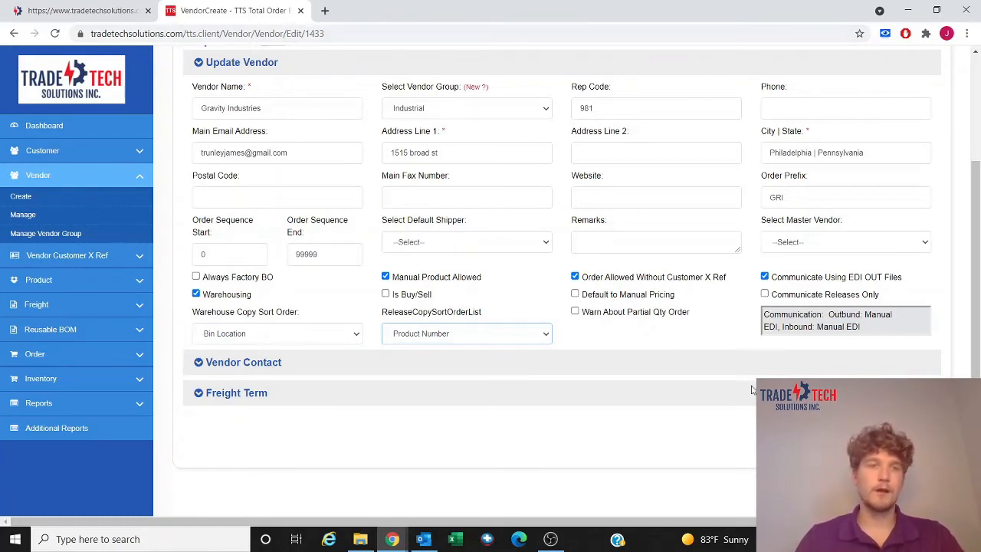
- Open the form for creating an order
click(120, 358)
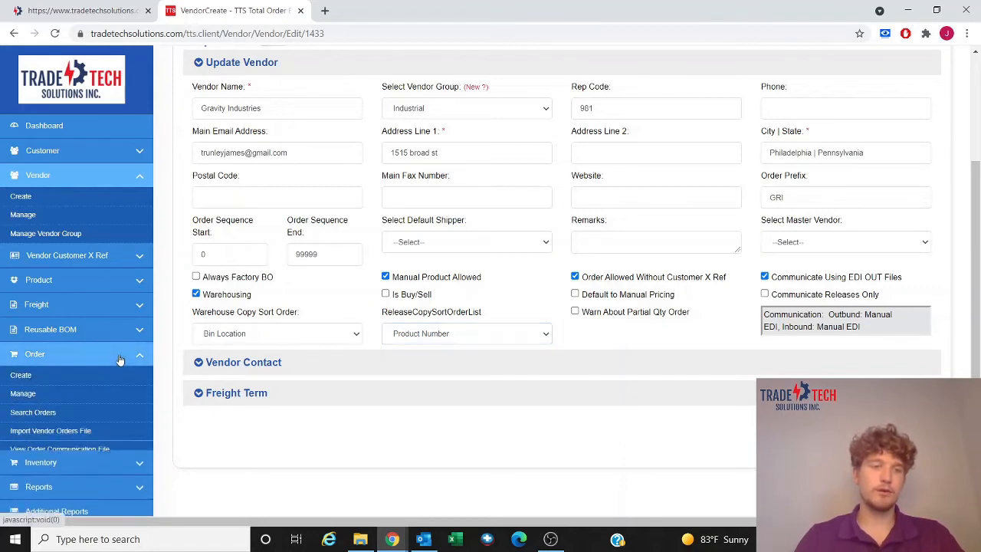
click(42, 382)
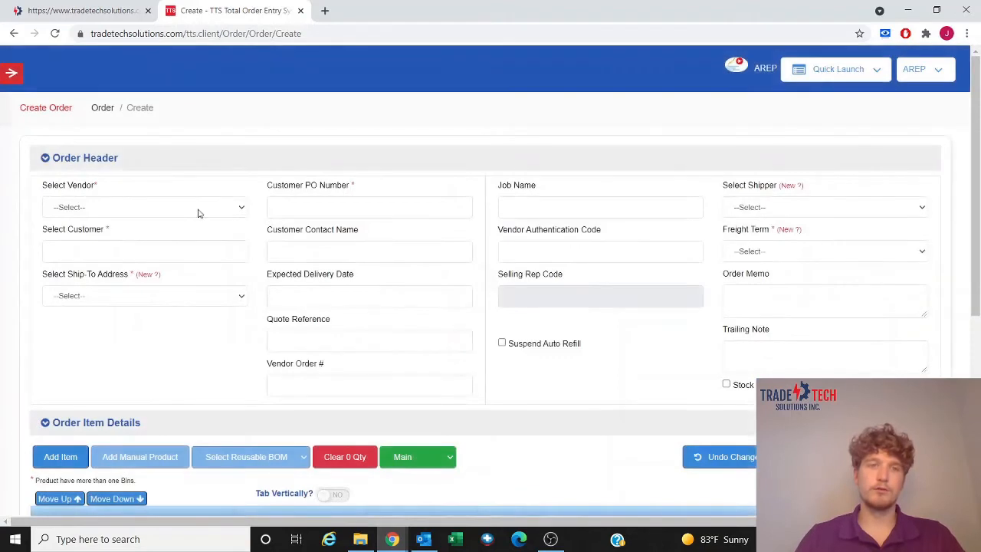
- Set the order's vendor to Gravity Industries and customer to A&S Electric, and enter the customer PO number
click(193, 209)
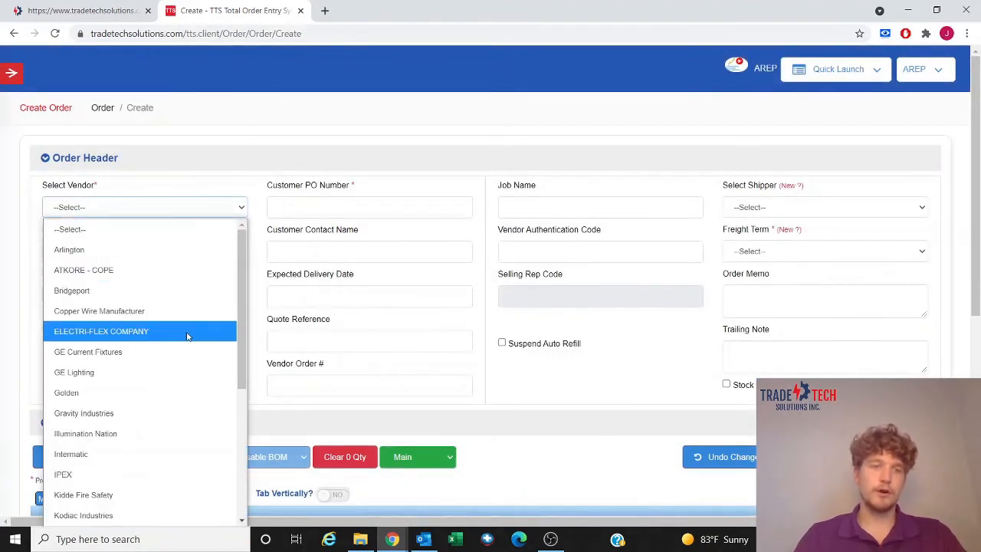
click(136, 408)
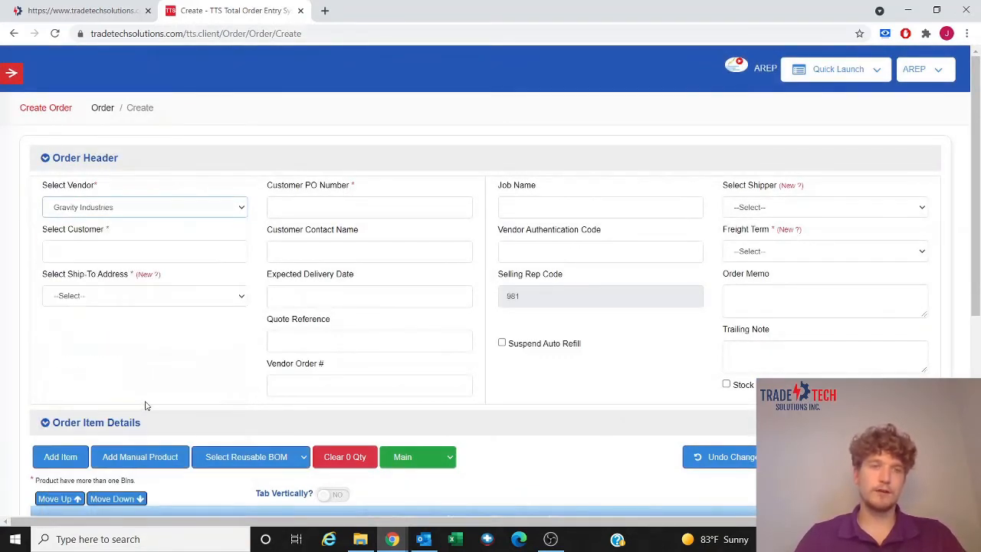
click(127, 255)
text(a)
click(115, 272)
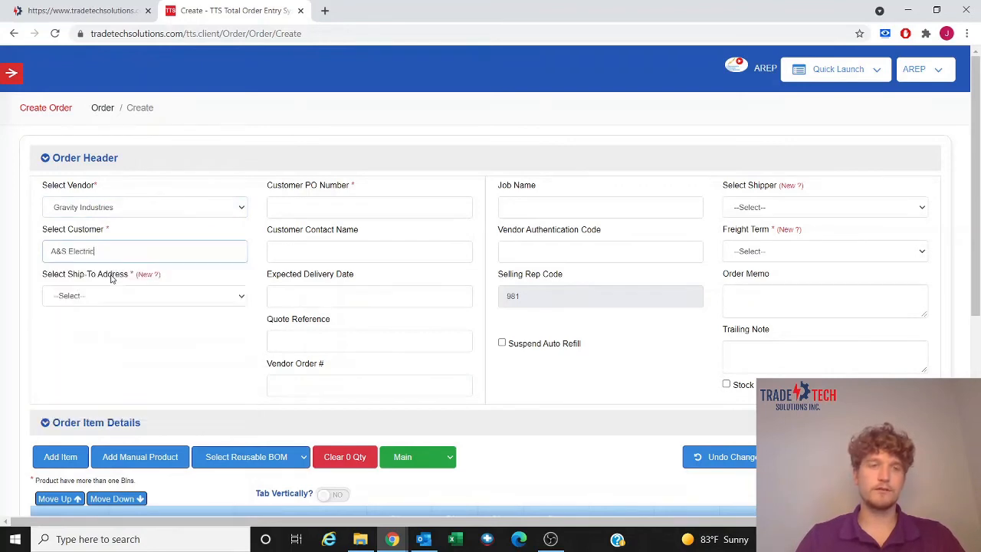
click(329, 209)
text(2)
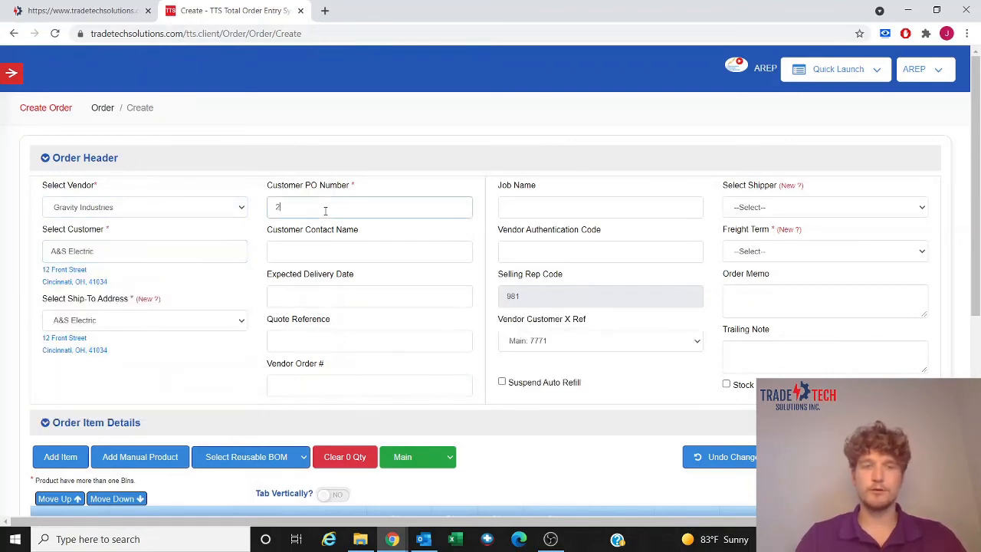
text(35234t34t)
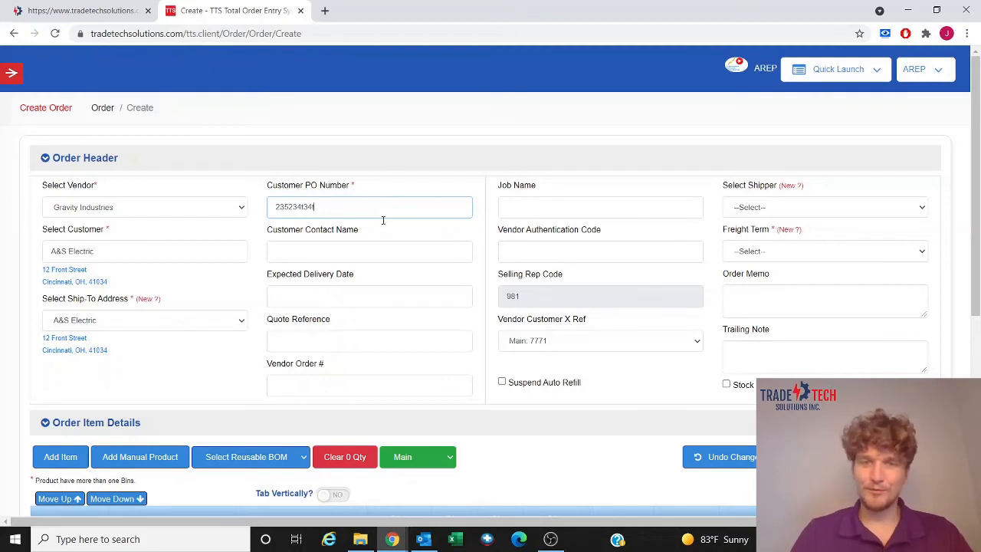
- Set the order's shipper to BEST WAY and its freight term to FMA-Newtons second
scroll(395, 233, down, 1)
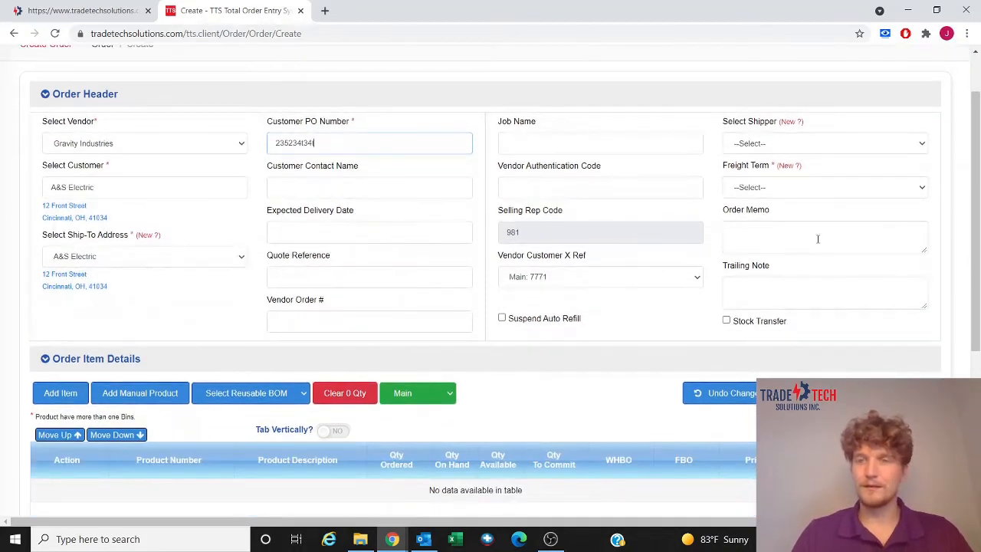
click(757, 144)
click(761, 185)
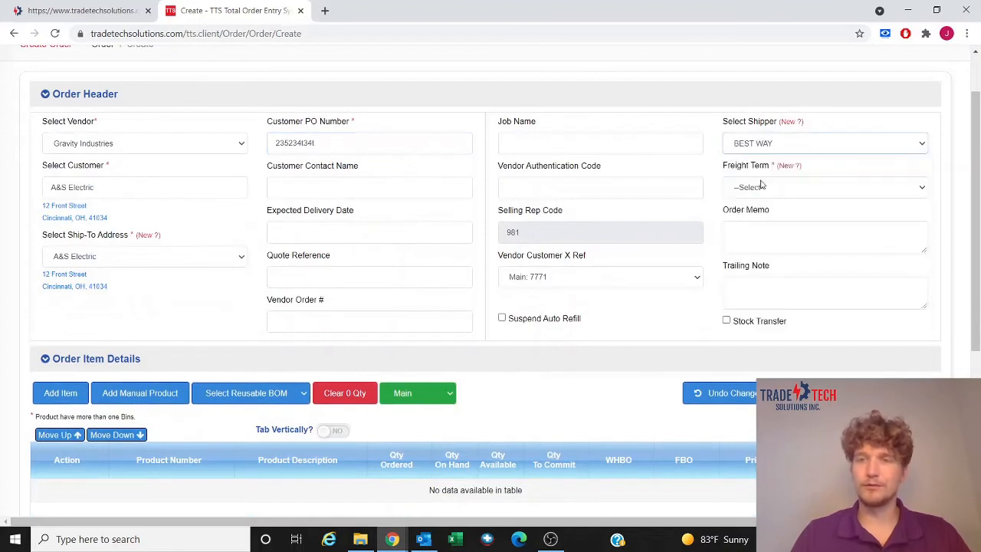
click(761, 187)
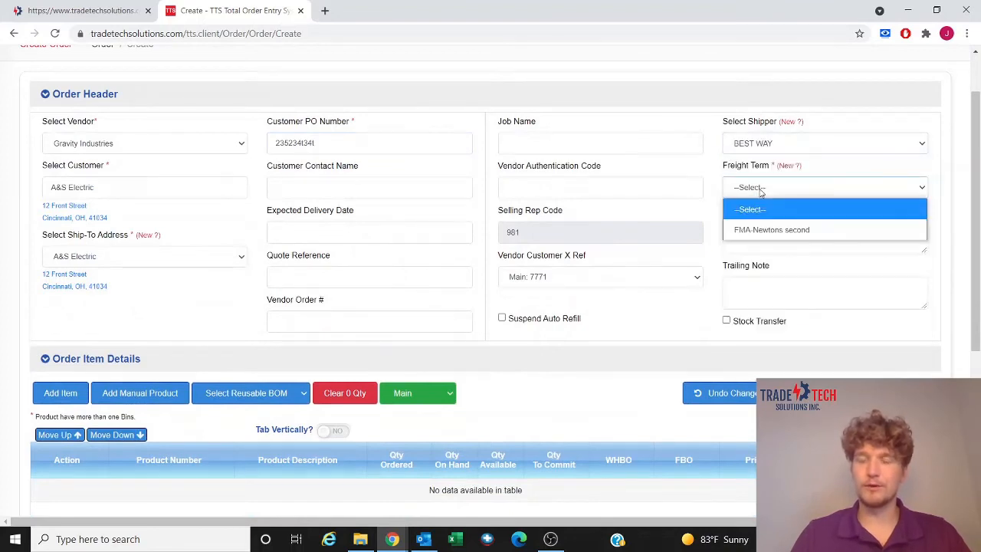
click(780, 231)
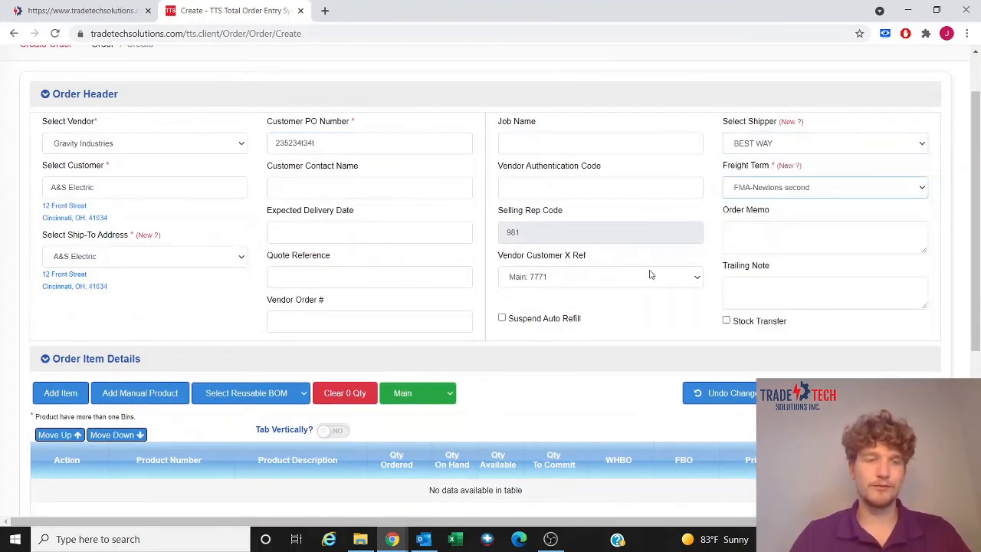
- Start a new order item for the product Gauss with a quantity of 2000
scroll(650, 274, down, 1)
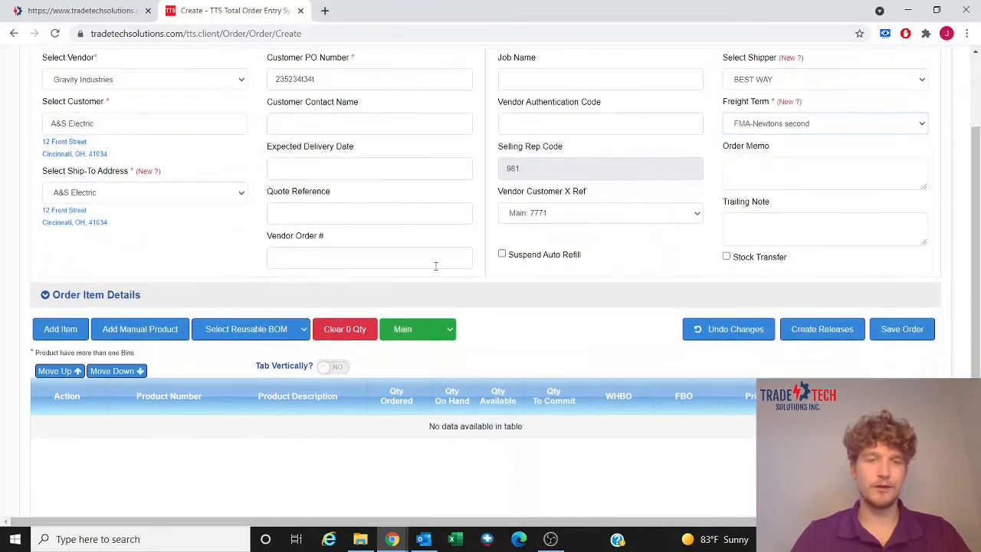
click(75, 331)
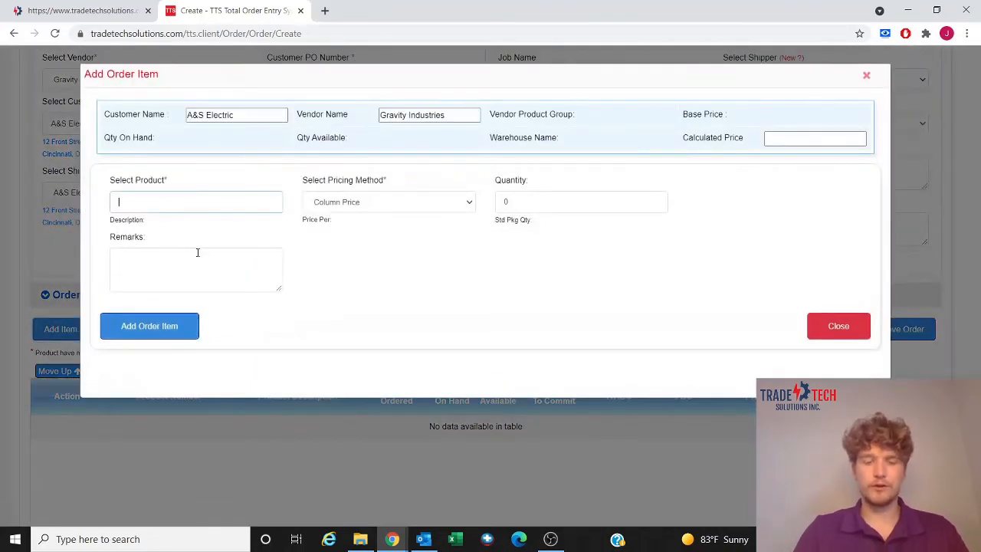
text(gau)
click(138, 224)
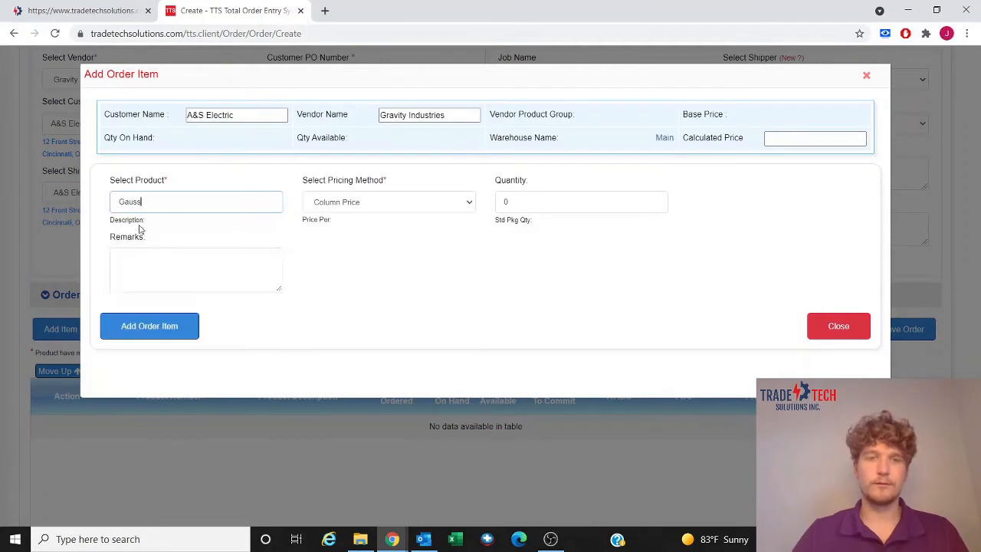
click(538, 205)
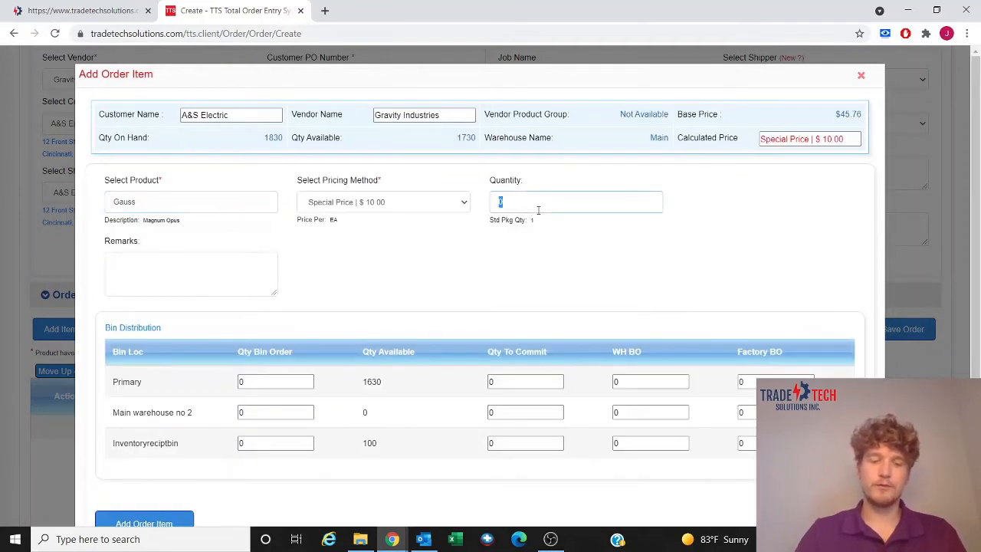
text(2000)
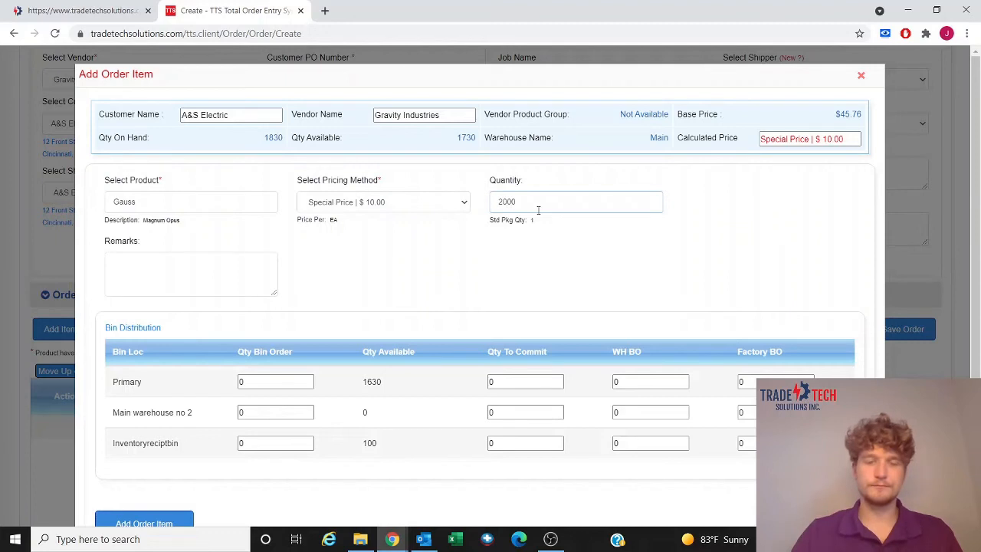
key(Tab)
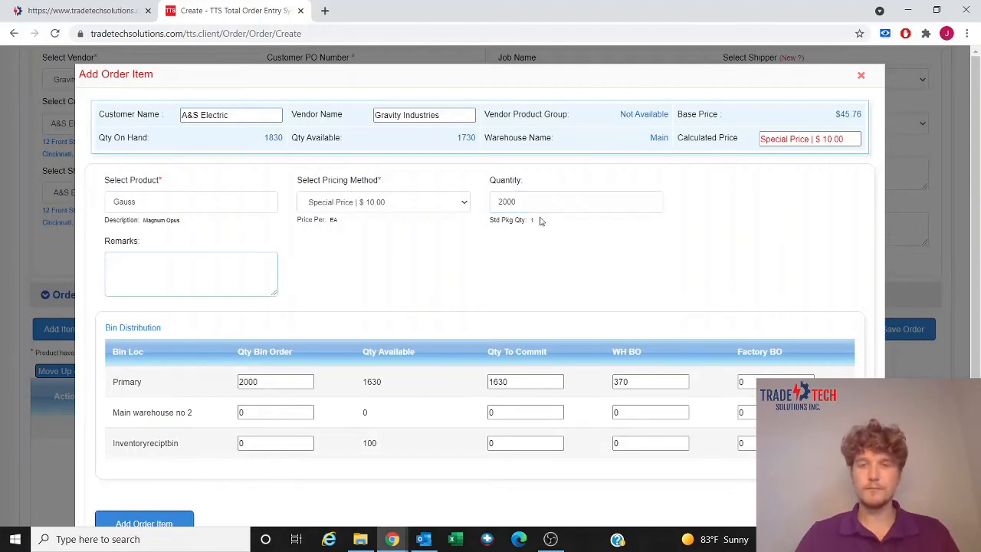
- Distribute the Gauss bin order quantities as 1630 from Primary and 100 from Inventoryreciptbin
scroll(546, 229, down, 1)
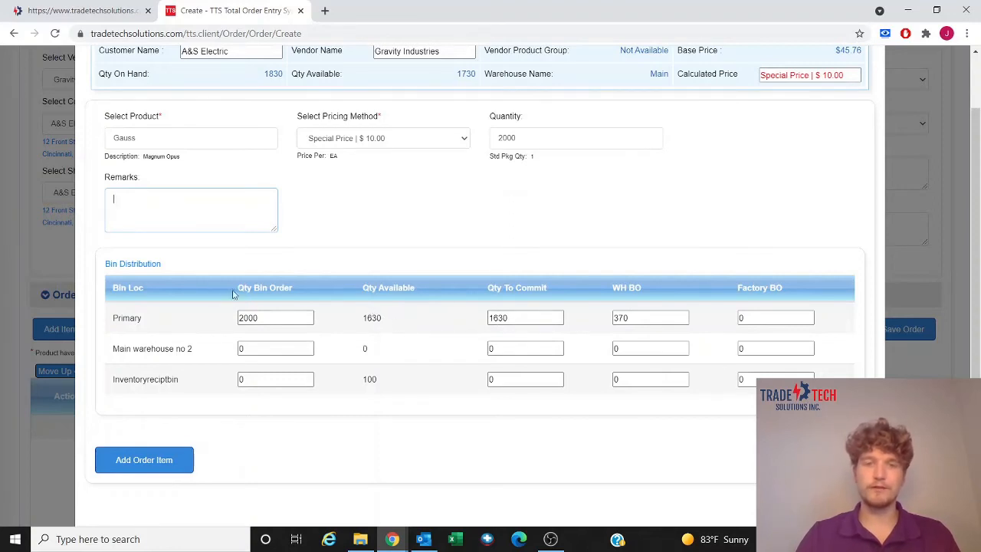
drag(263, 317, 217, 307)
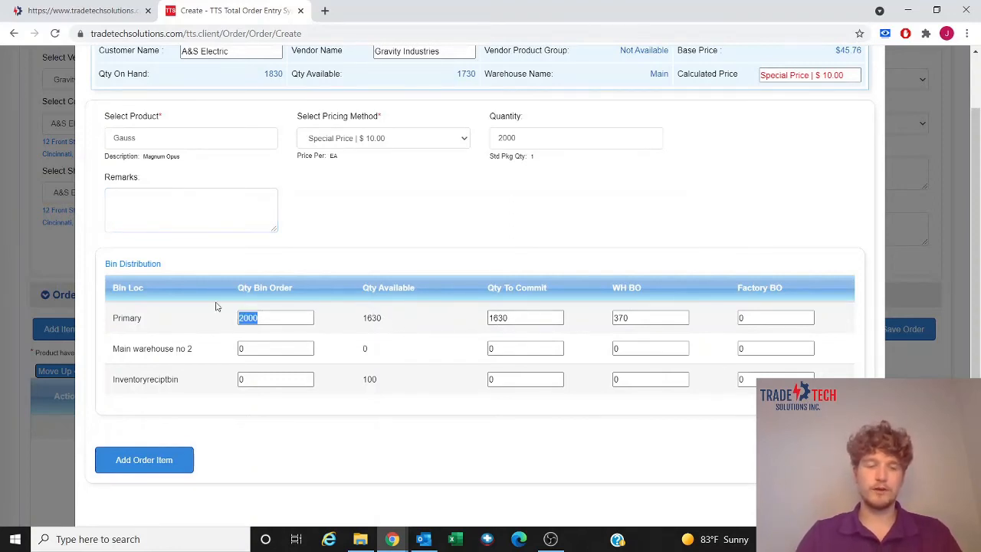
text(1630)
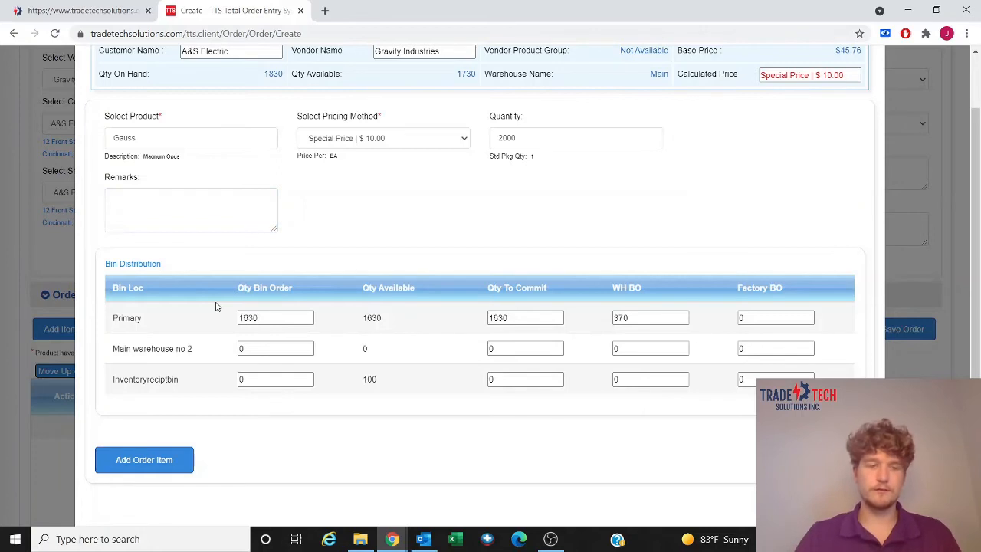
key(Tab)
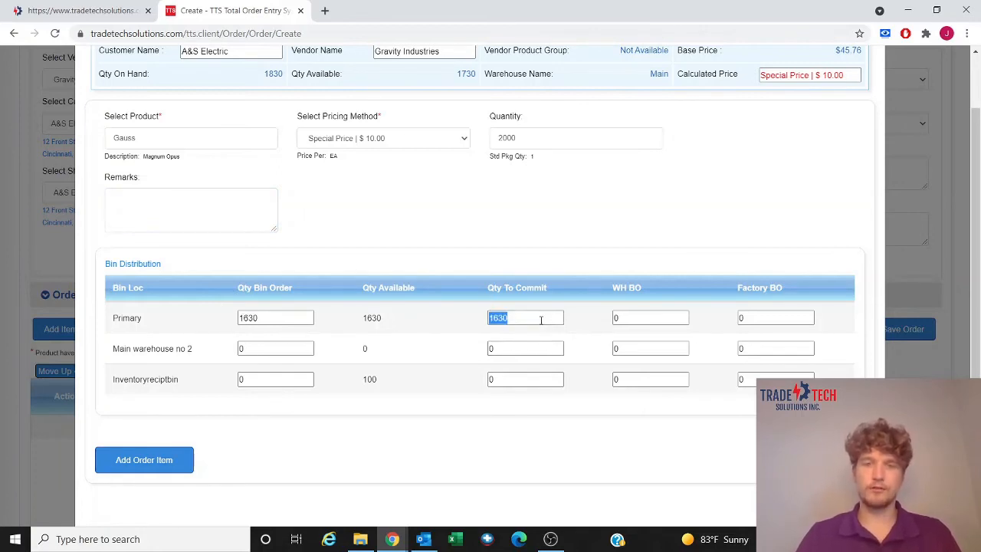
click(541, 320)
click(294, 380)
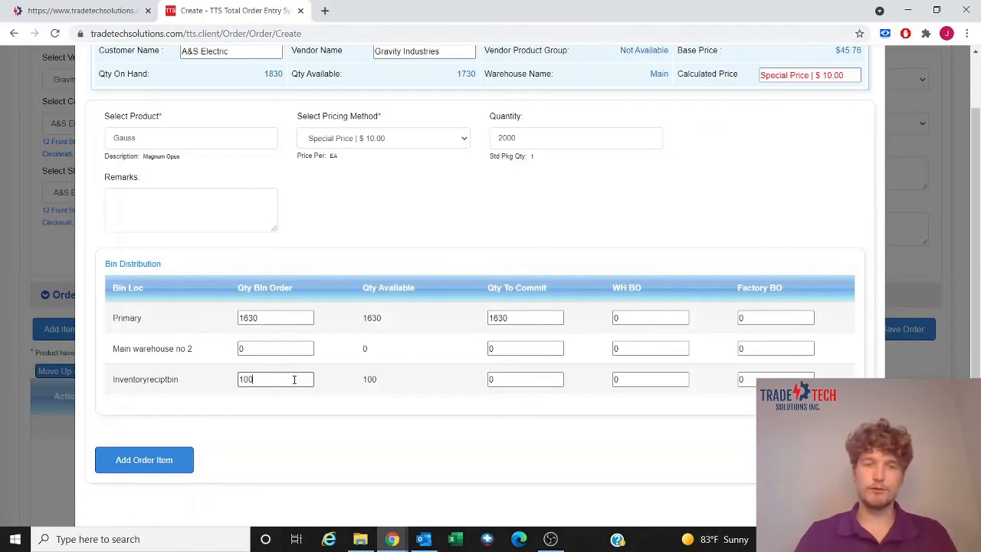
text(100)
key(Tab)
- Set the bin order quantity for Main warehouse no 2 to 270 and add the Gauss item to the order
click(273, 350)
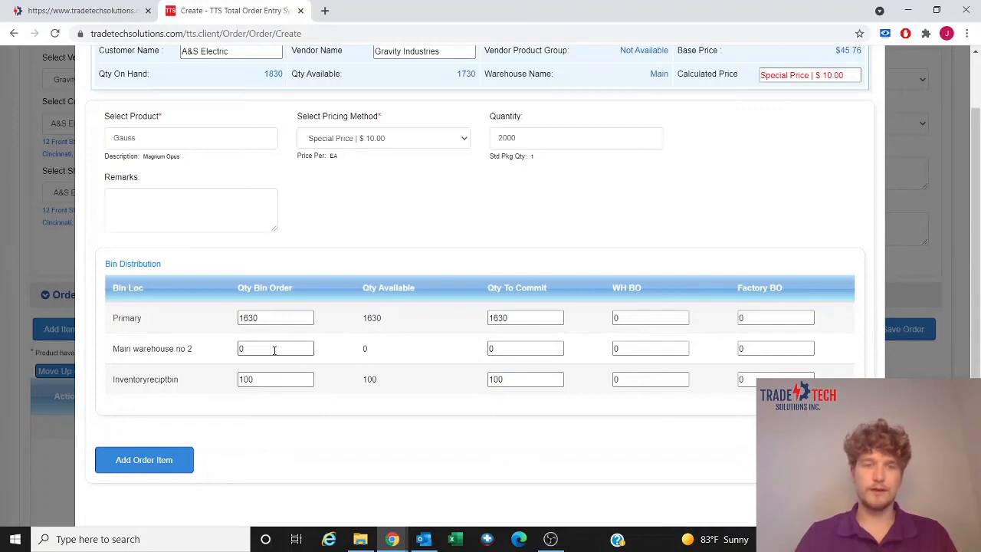
click(274, 350)
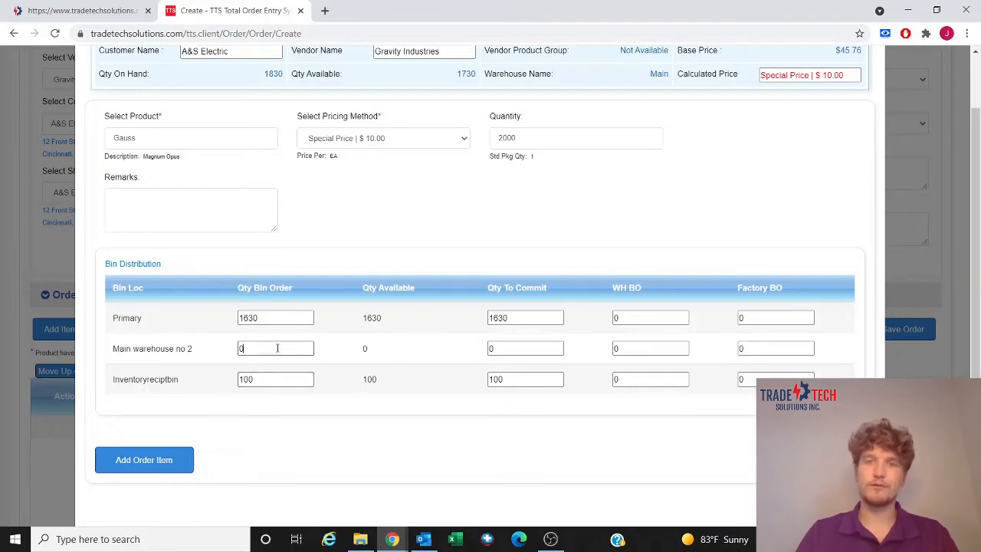
text(2870)
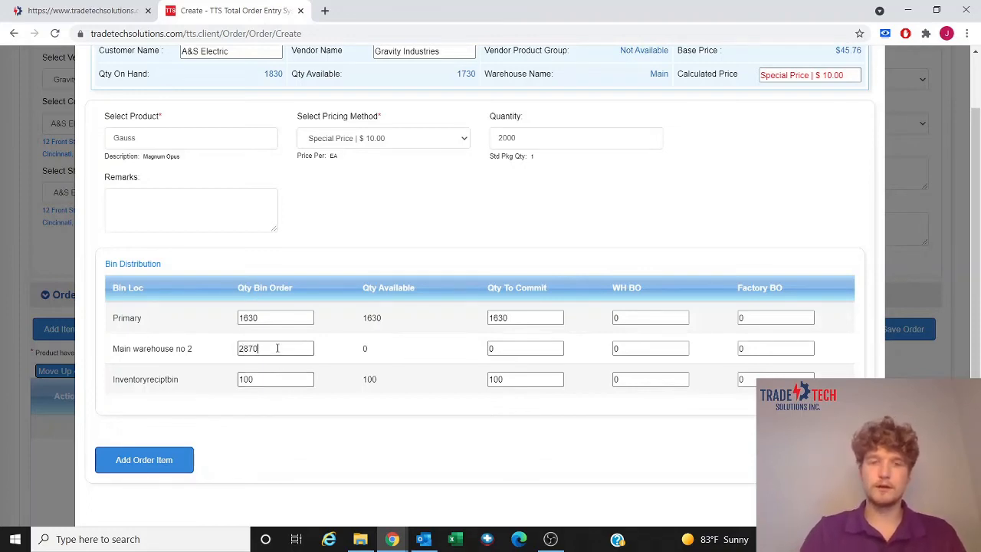
key(BackSpace)
key(BackSpace)
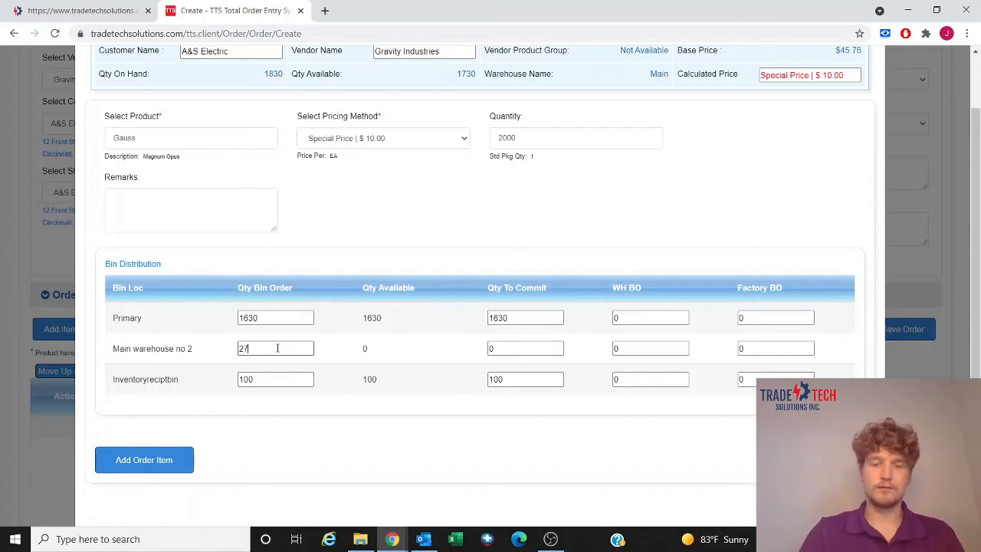
key(Tab)
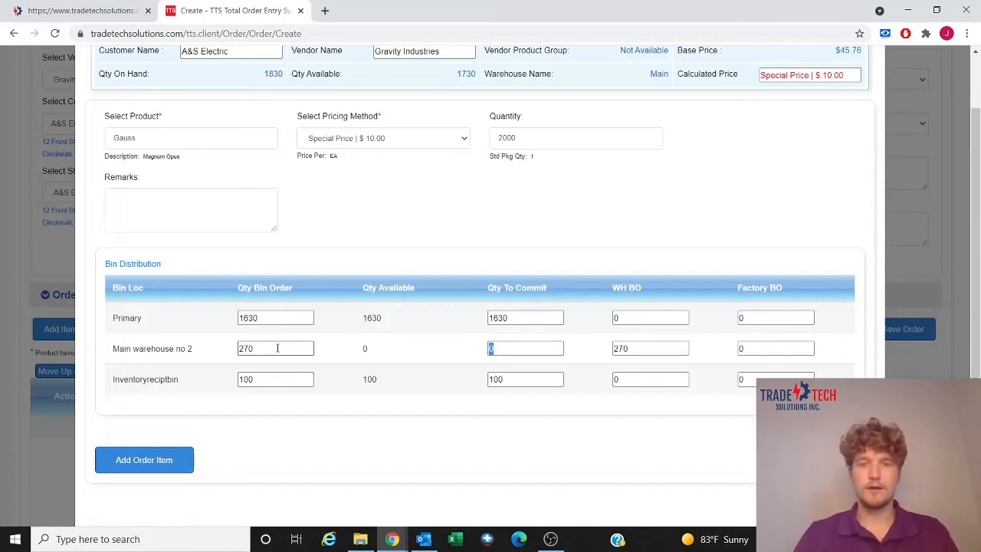
click(647, 353)
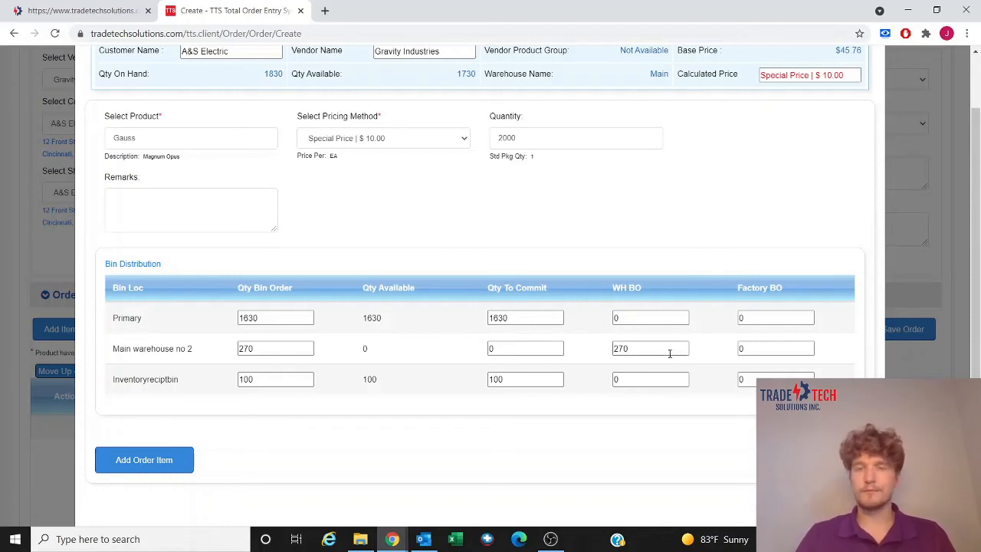
click(170, 458)
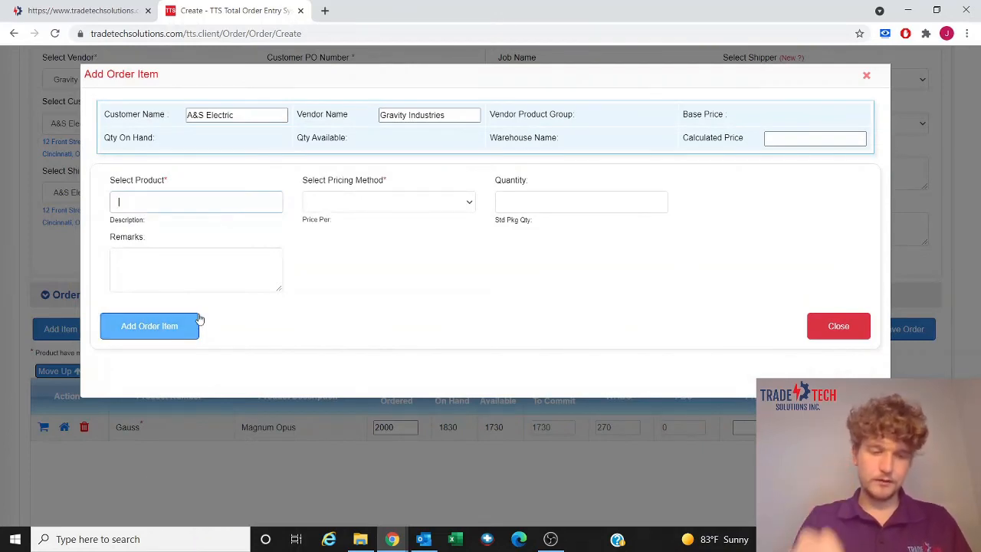
- Add the product Einstein to the order with a quantity of 100 and close the item entry form
text(ein)
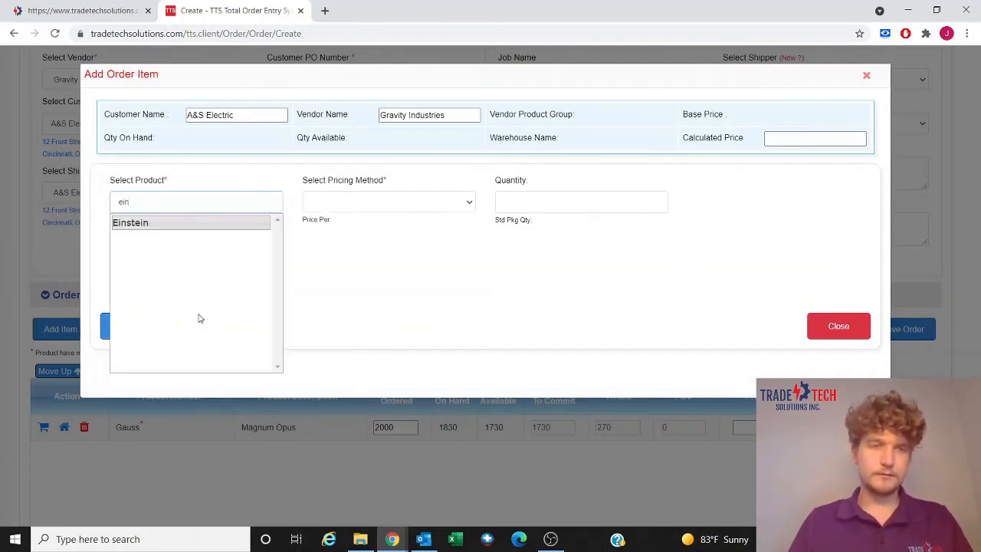
click(233, 224)
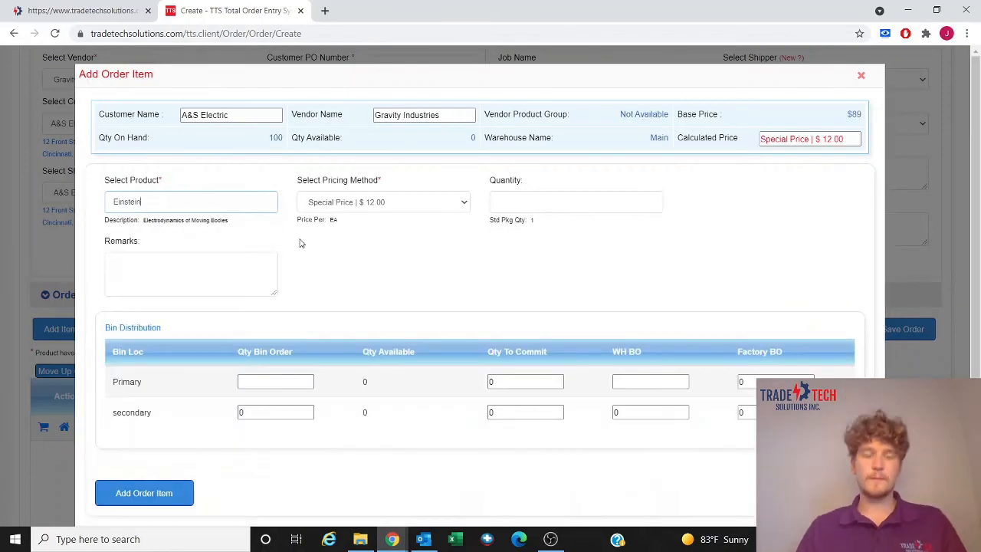
click(523, 204)
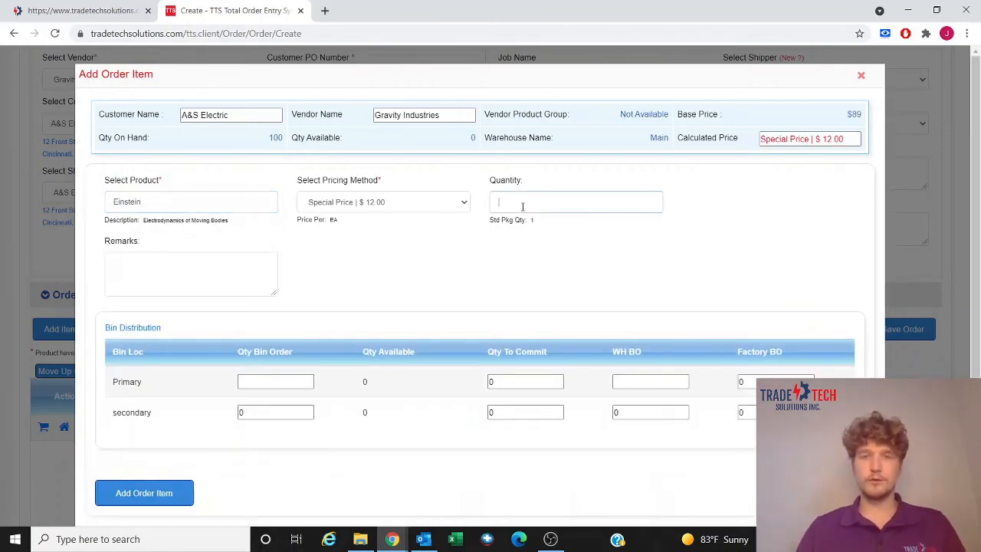
text(10)
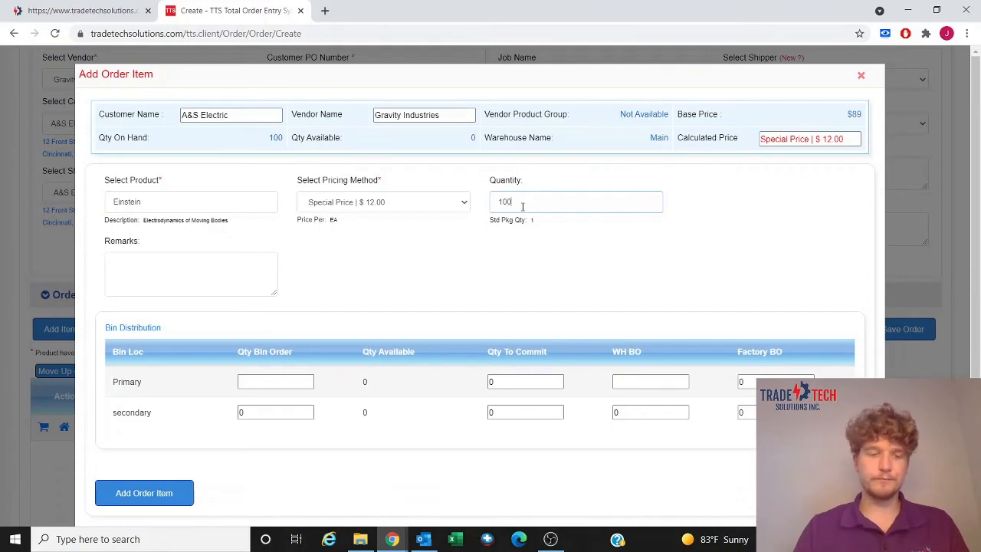
text(0)
key(Tab)
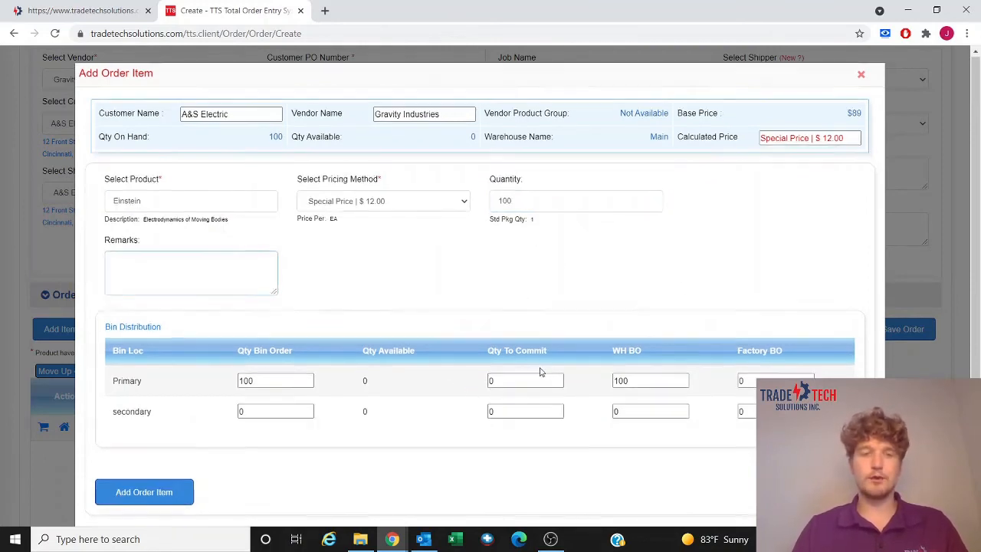
scroll(541, 374, down, 1)
click(183, 441)
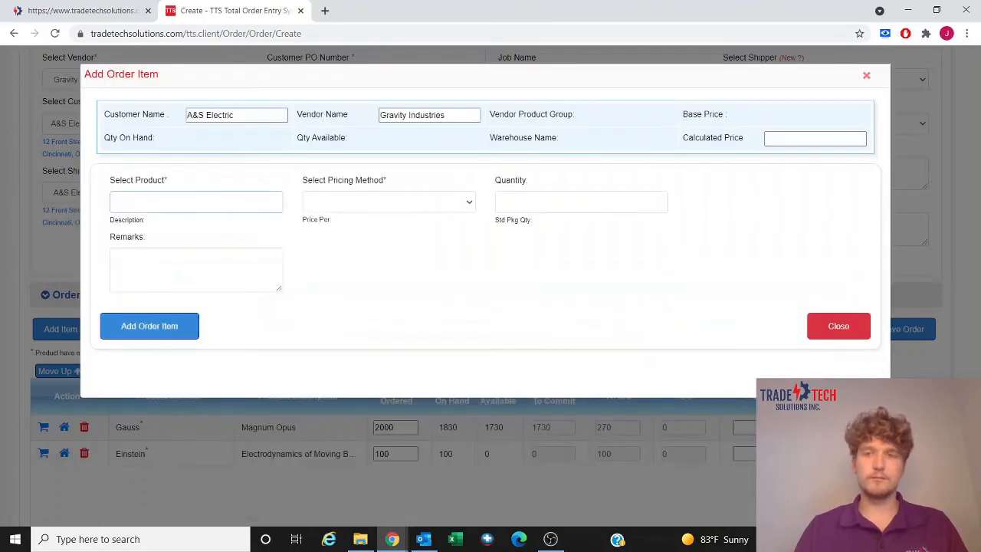
click(843, 335)
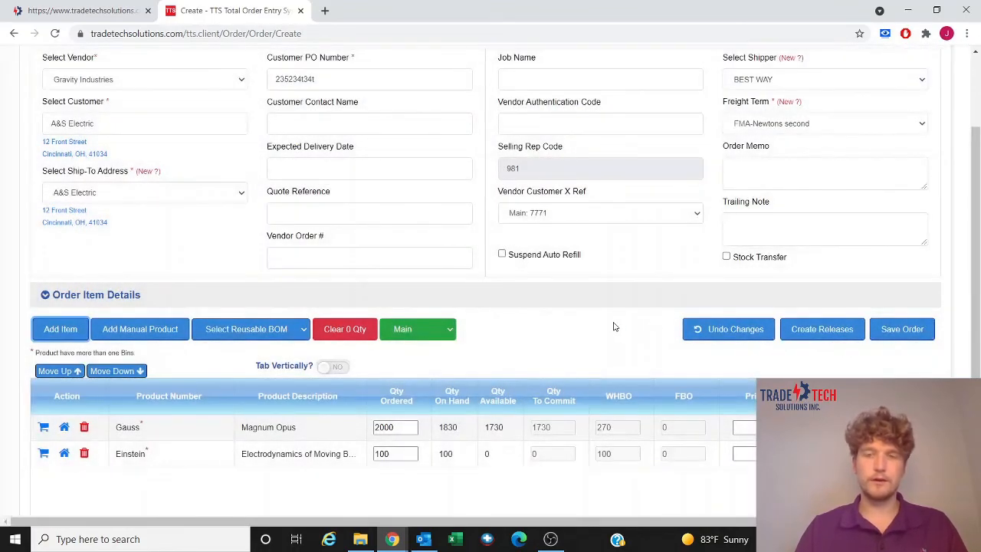
scroll(612, 327, down, 1)
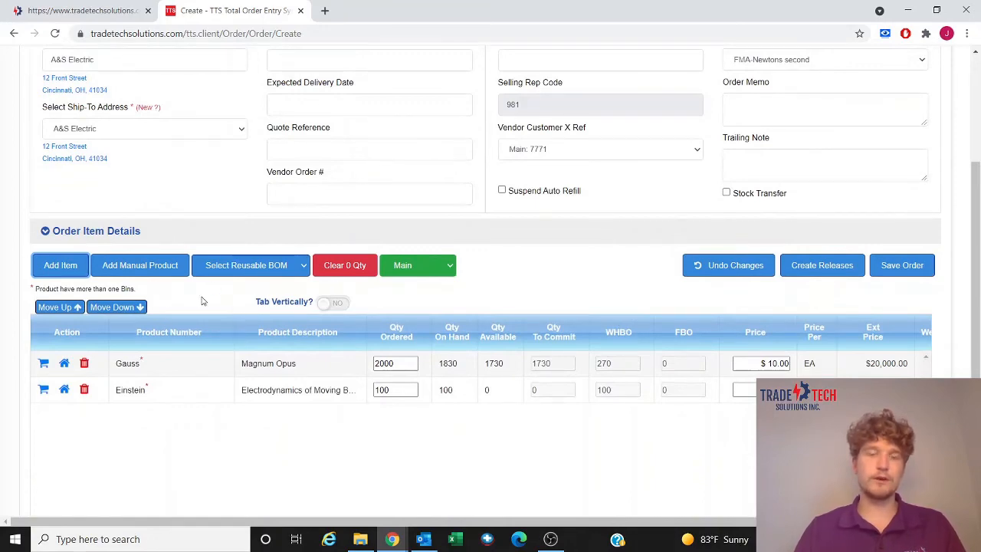
- Review the bin distribution in the Gauss item's order details and return to the order item list
click(43, 364)
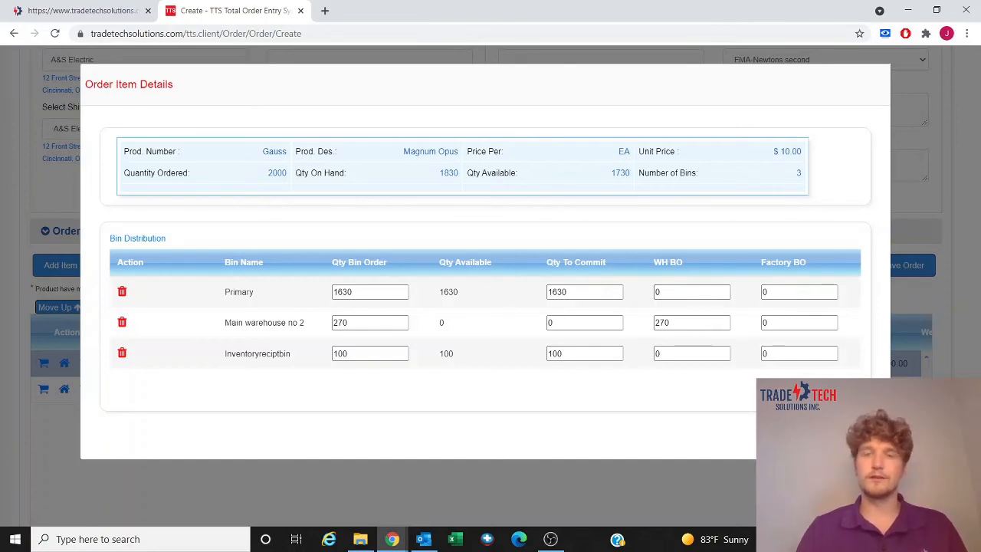
click(858, 435)
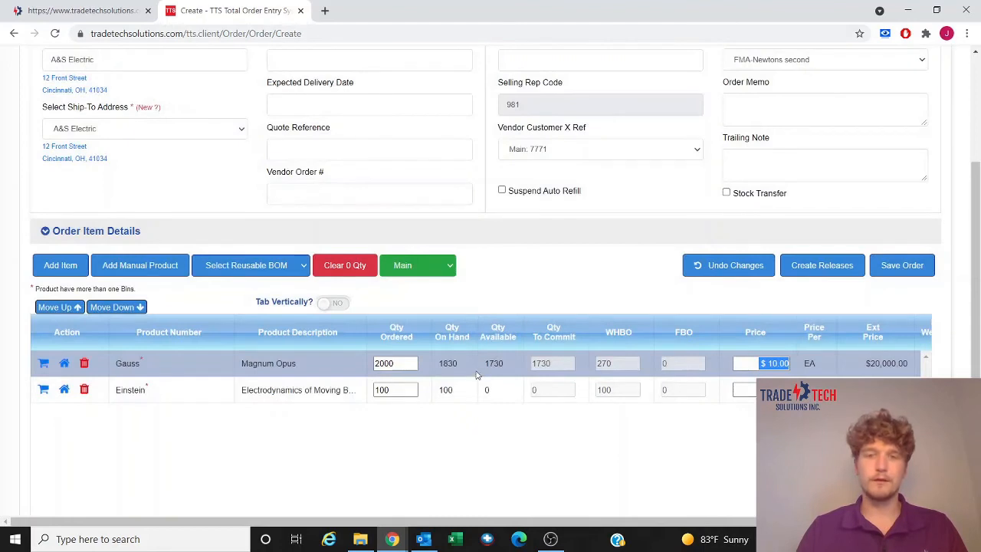
click(584, 422)
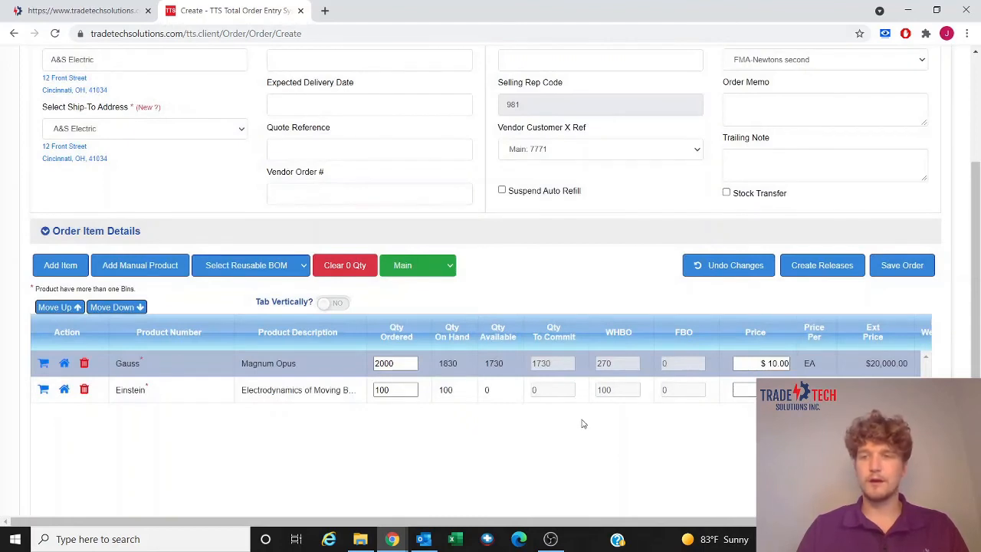
- Create a release for the Gauss quantities in the Primary and Inventoryreciptbin bins and save it together with the order
click(807, 276)
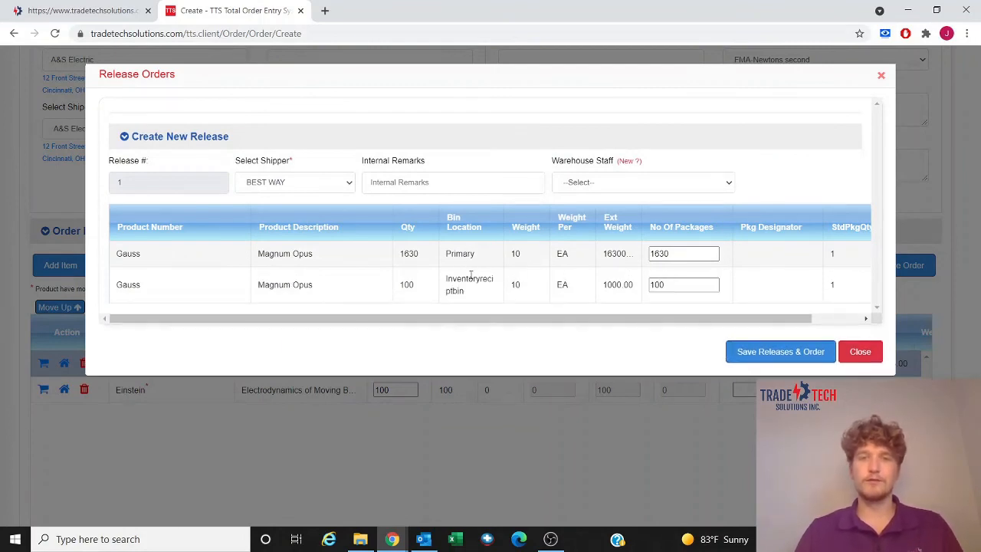
click(751, 348)
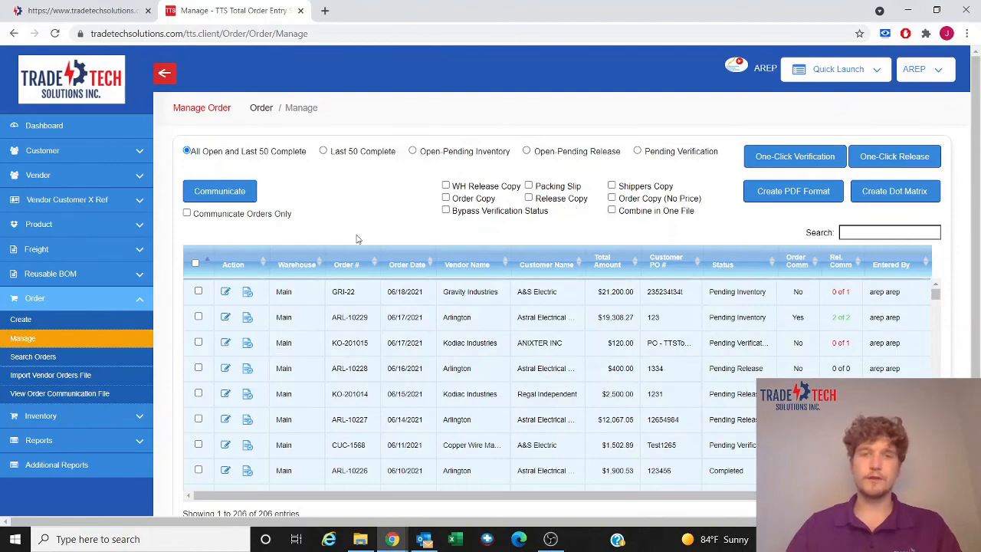
- Generate the warehouse release PDF for the new Gravity Industries order, check its bin locations, and close the order's release details
click(248, 292)
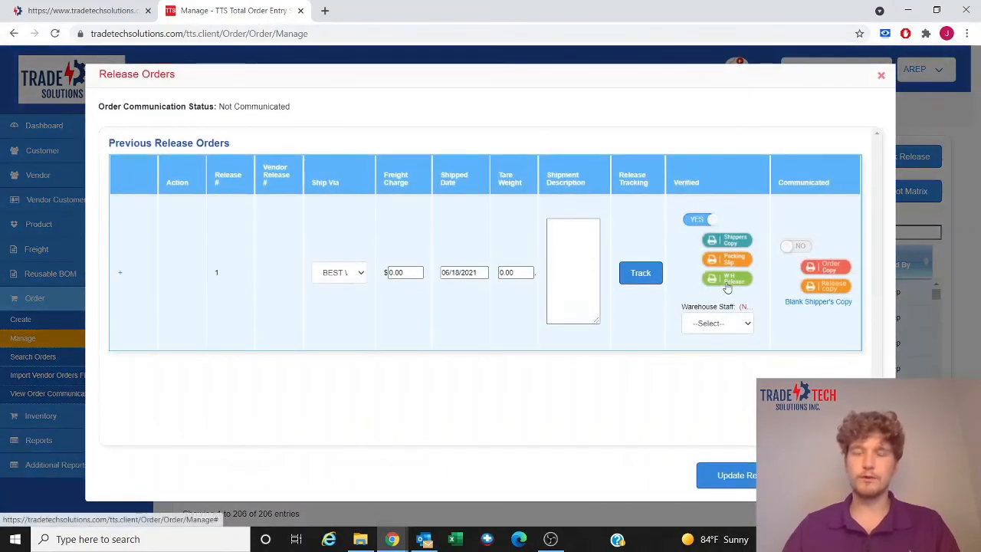
click(725, 282)
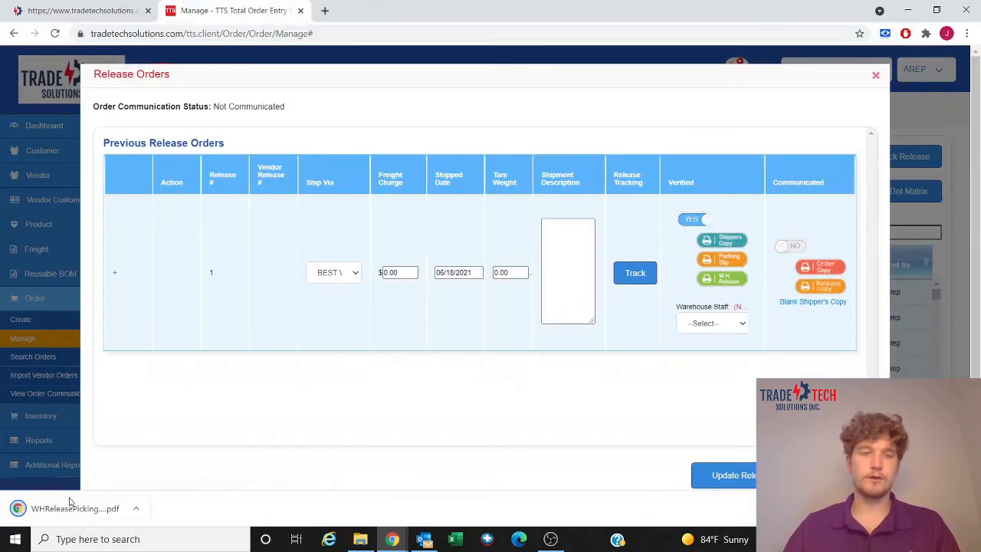
click(77, 508)
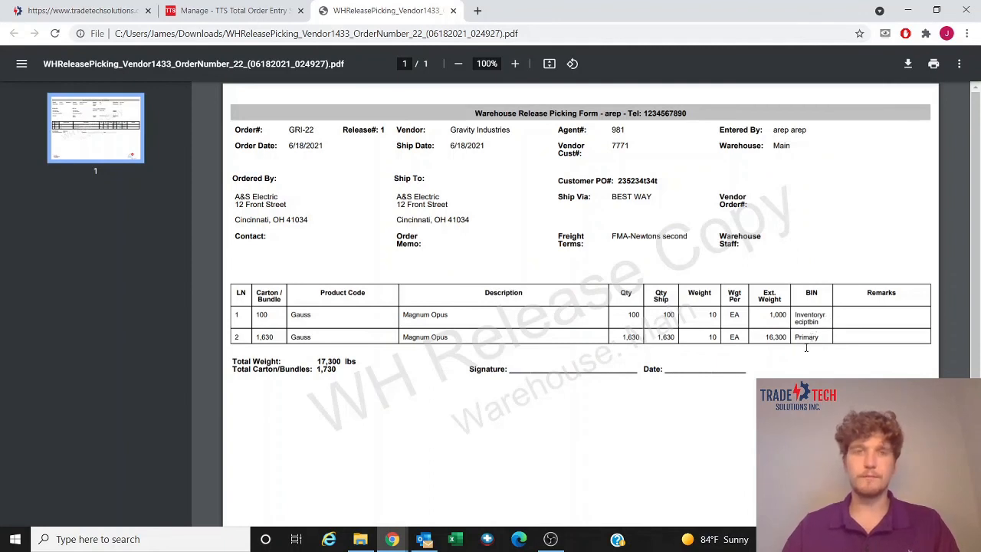
click(220, 10)
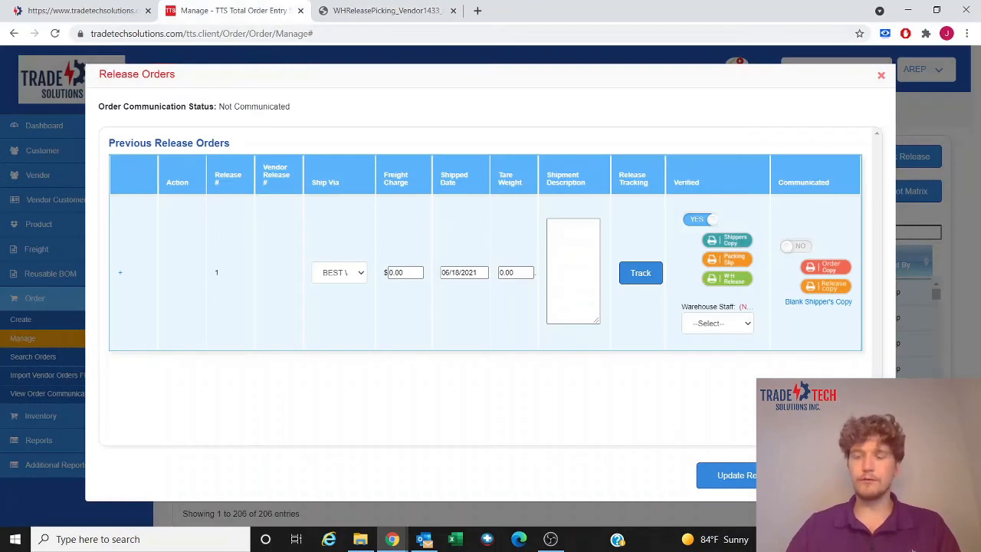
click(848, 475)
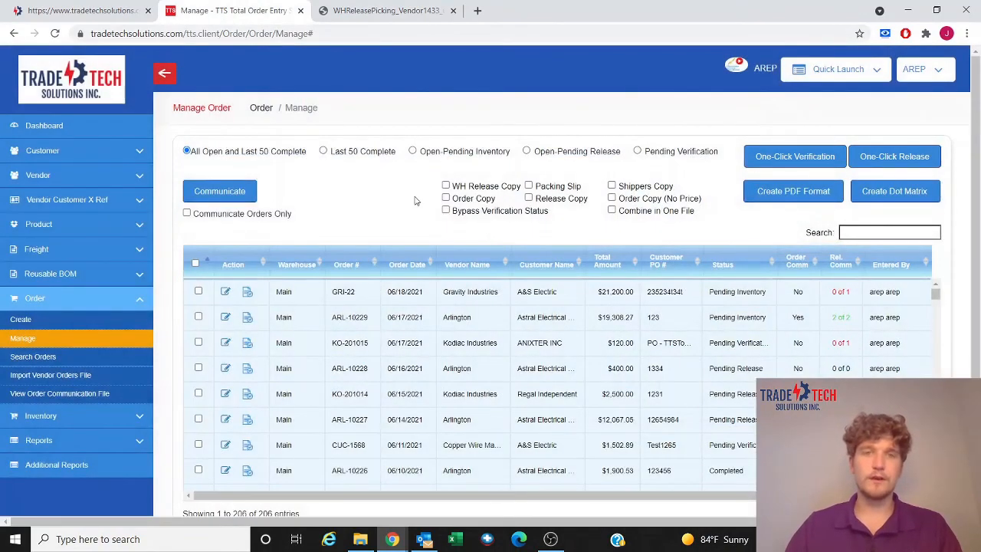